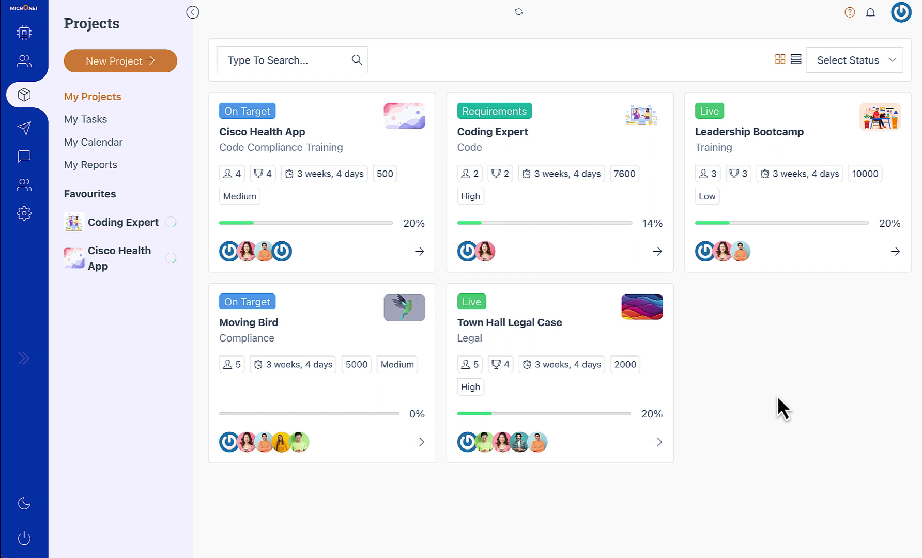
# Switch to My Tasks, listing tasks under Due Today, Due Tomorrow and Due This Month.
pyautogui.click(94, 124)
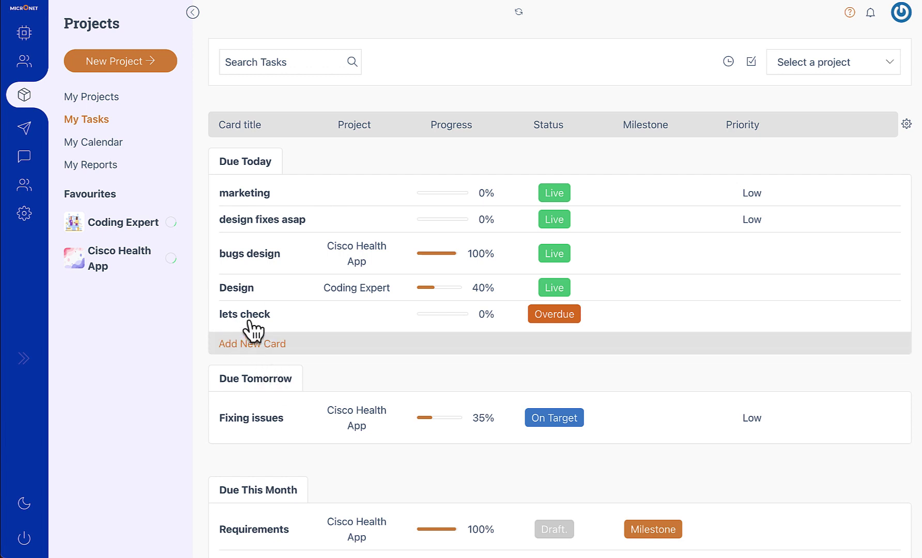
# Open the App development task board of the Cisco Health App project.
pyautogui.click(106, 99)
pyautogui.click(282, 129)
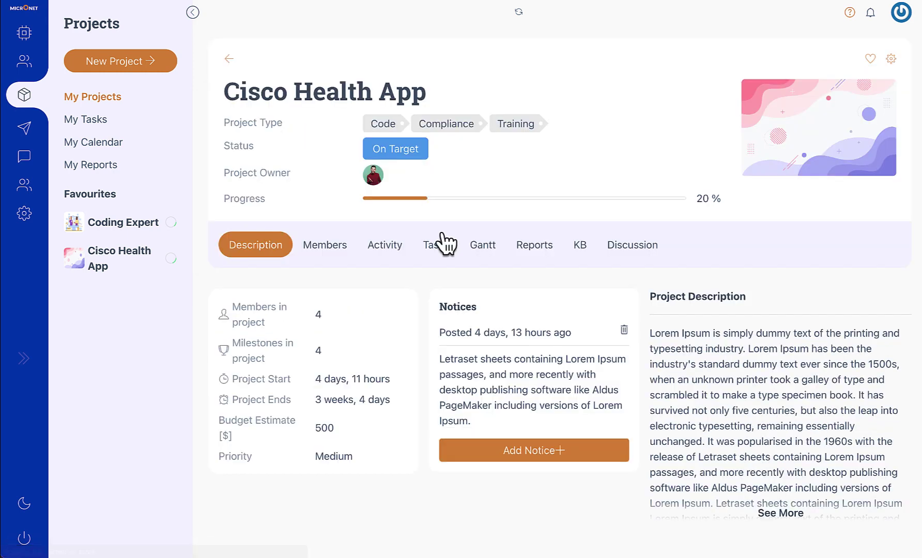
pyautogui.click(442, 187)
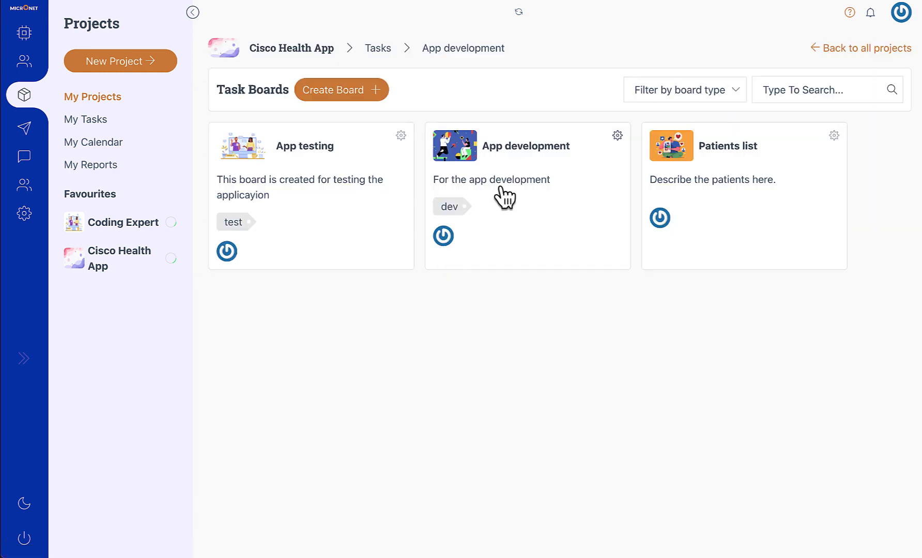
pyautogui.click(512, 151)
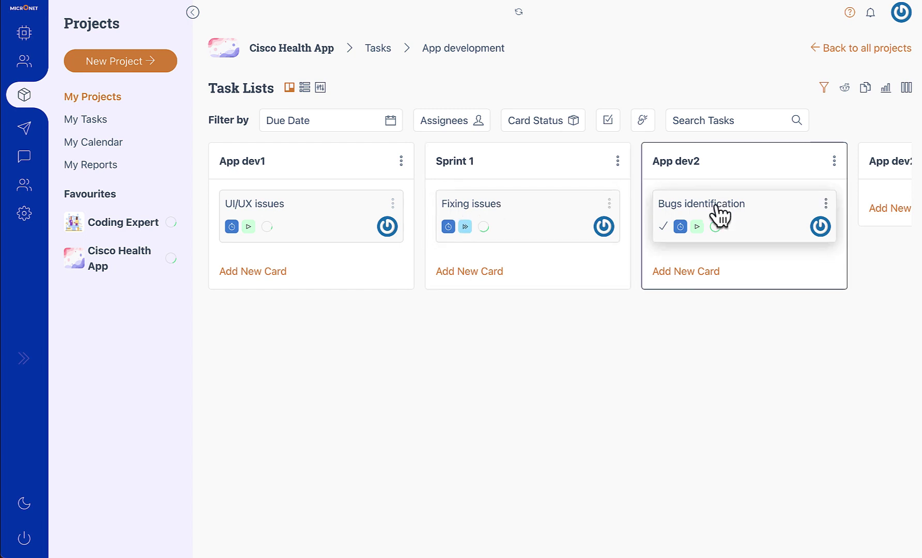
# Move Bugs identification and Fixing issues into App dev1, then open Fixing issues.
pyautogui.moveTo(713, 206); pyautogui.dragTo(315, 243)
pyautogui.moveTo(480, 211); pyautogui.dragTo(317, 199)
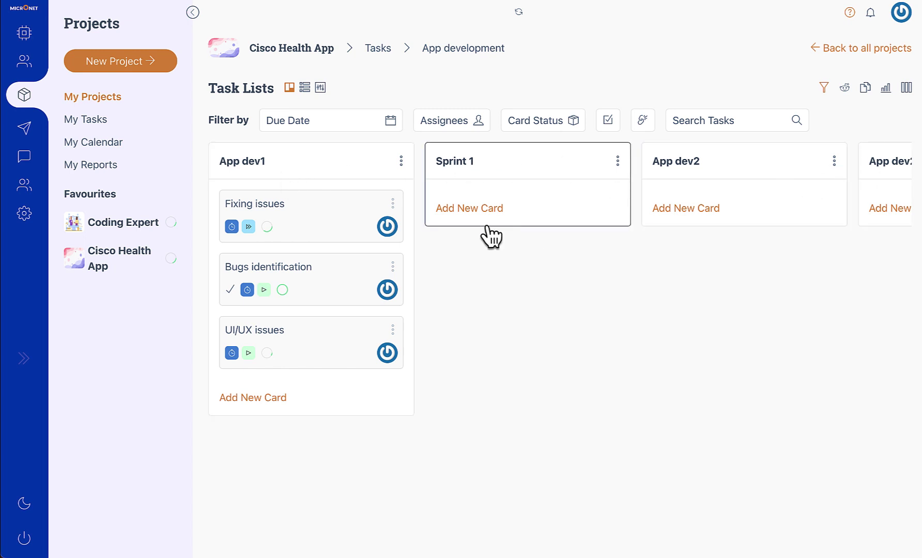
pyautogui.click(269, 217)
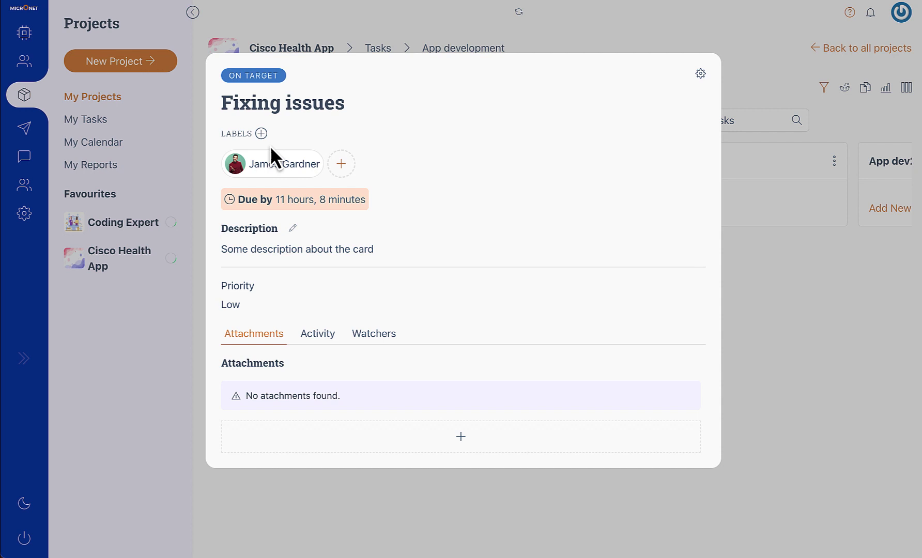
pyautogui.moveTo(222, 106); pyautogui.dragTo(336, 102)
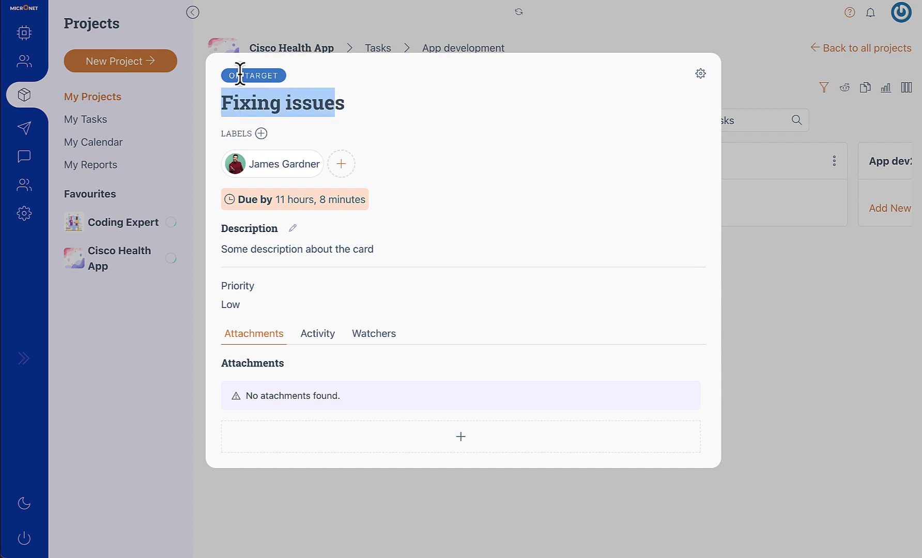
pyautogui.moveTo(227, 77); pyautogui.dragTo(273, 77)
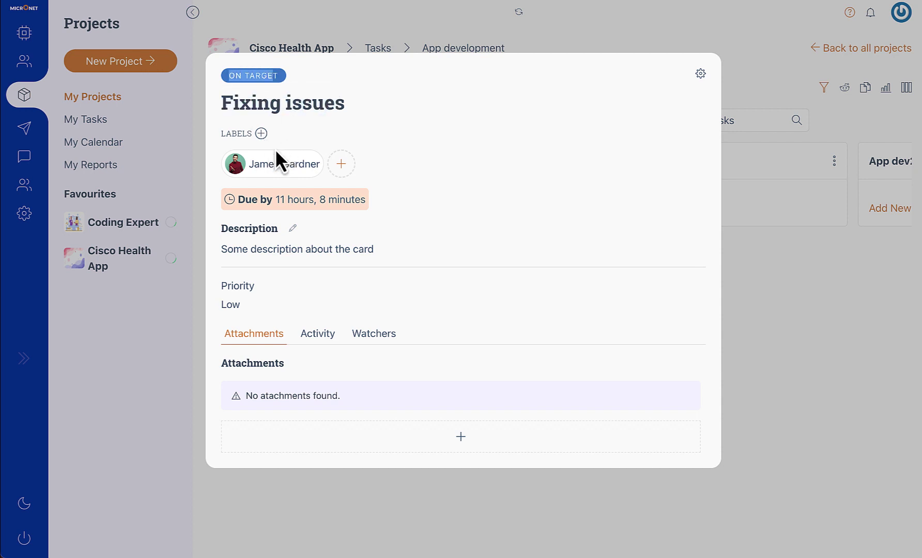
pyautogui.click(261, 134)
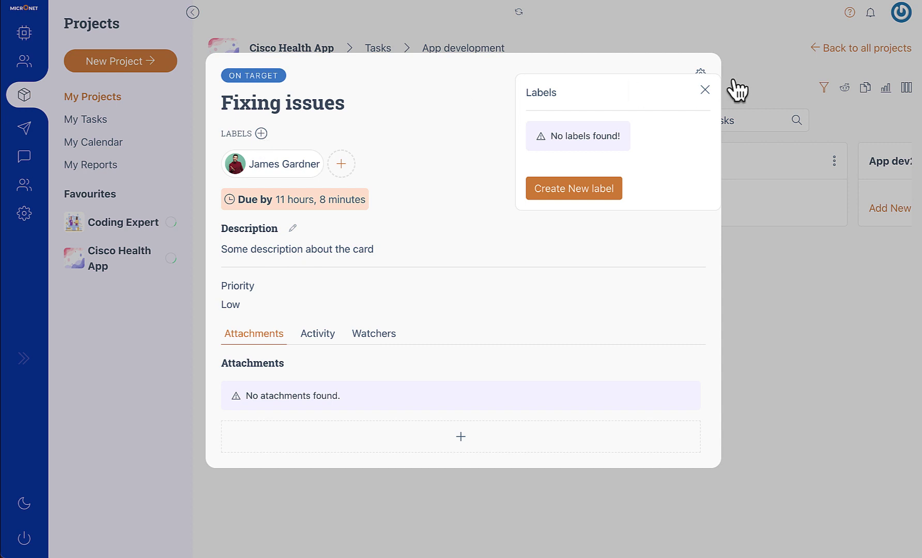
pyautogui.click(705, 89)
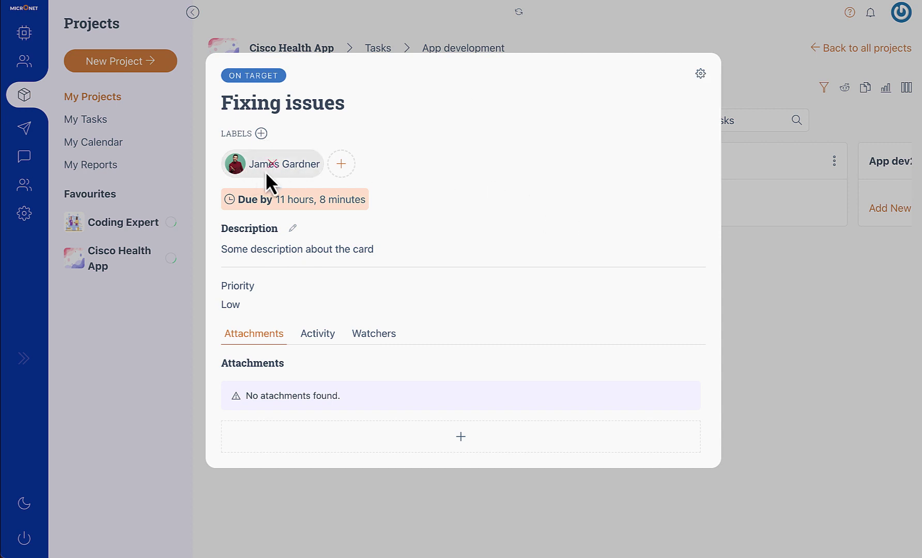
pyautogui.moveTo(242, 201); pyautogui.dragTo(358, 199)
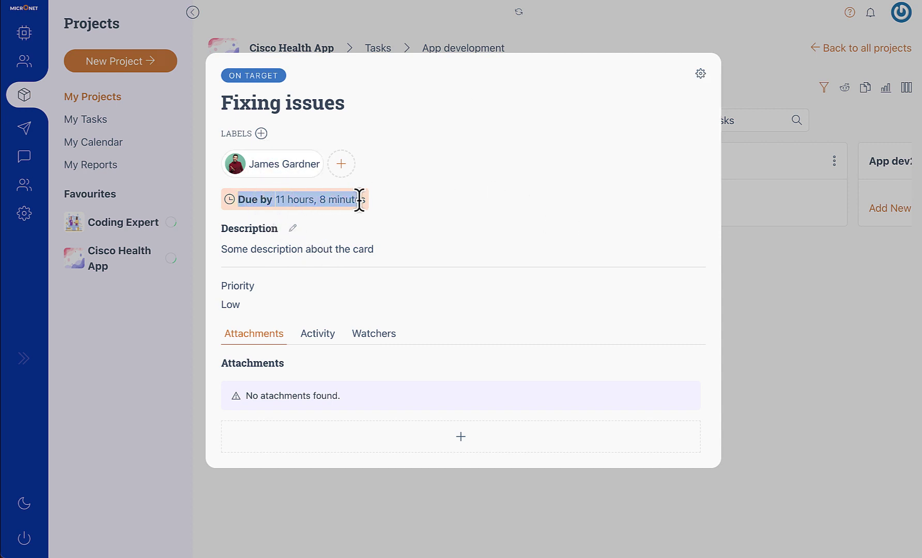
pyautogui.click(411, 214)
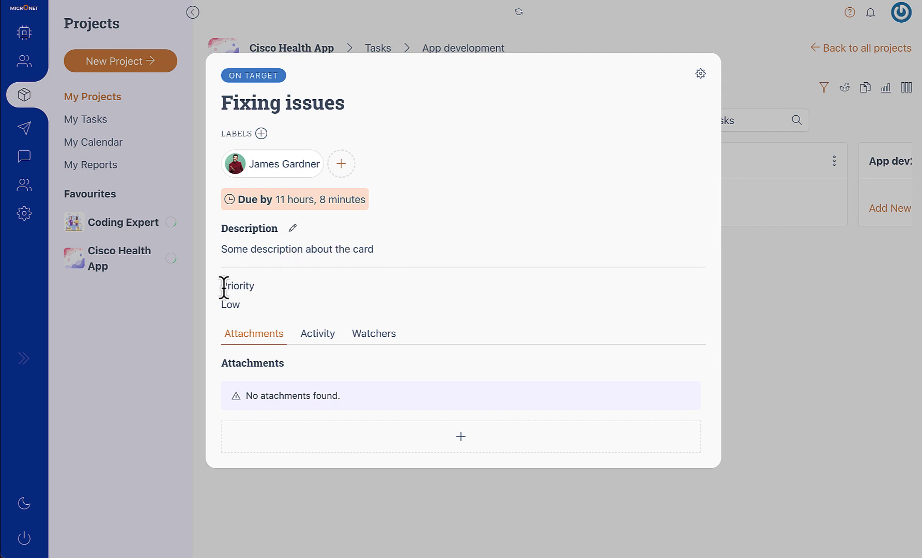
pyautogui.click(309, 291)
# Create a new orange label named 'Urgent' from the card's Labels action.
pyautogui.click(700, 73)
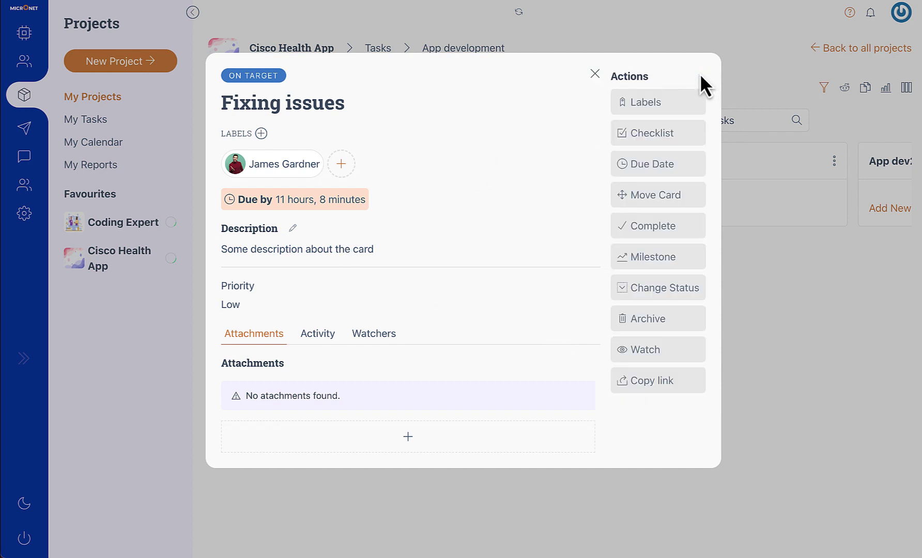
pyautogui.click(662, 107)
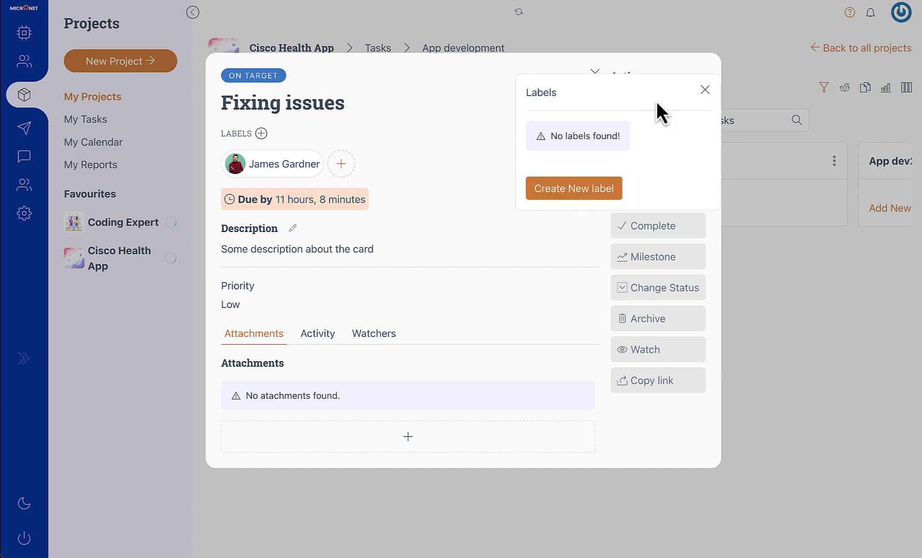
pyautogui.click(591, 205)
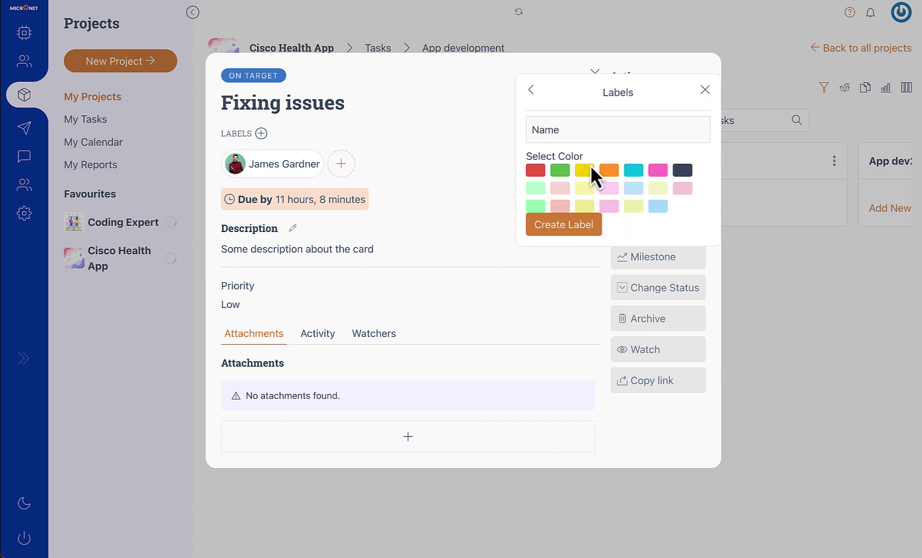
pyautogui.click(531, 91)
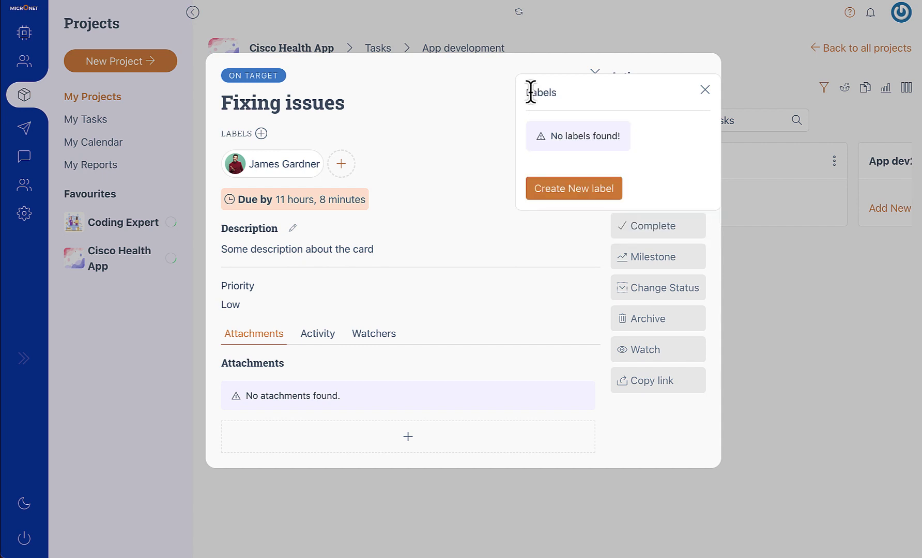
pyautogui.click(563, 194)
pyautogui.click(608, 173)
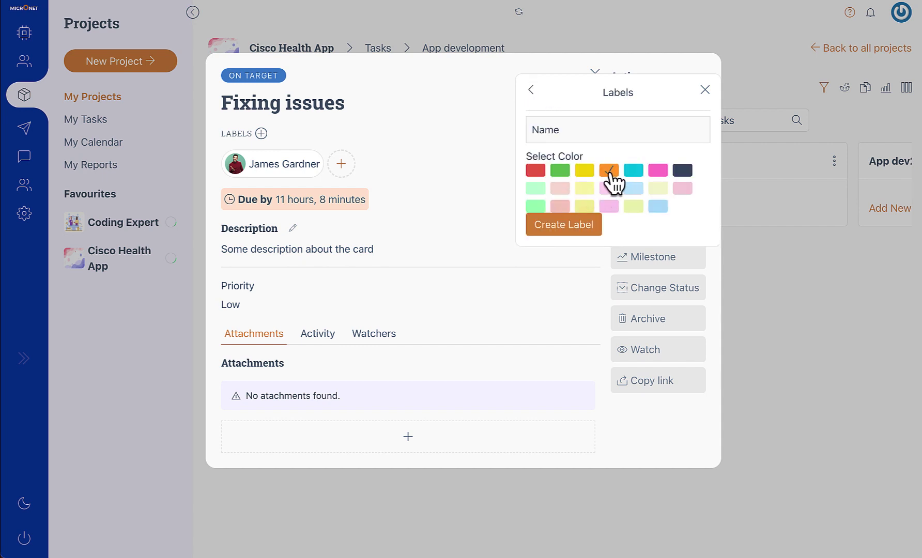
pyautogui.click(575, 134)
pyautogui.write('Urgent')
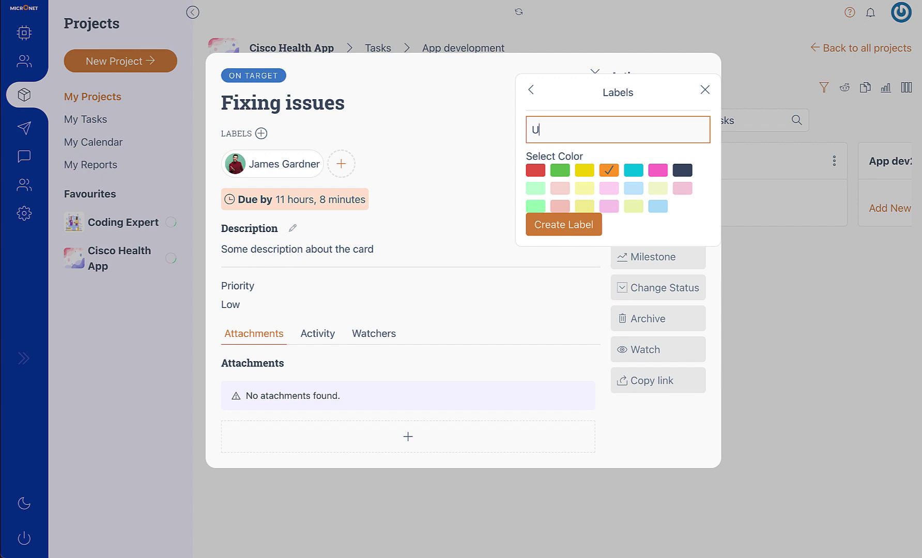
pyautogui.click(563, 224)
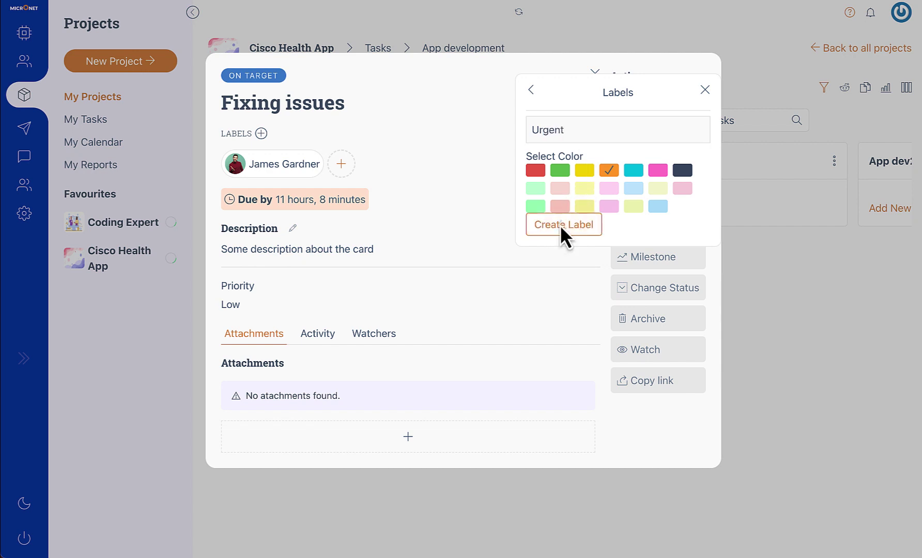
# Attach the Urgent label to the Fixing issues card.
pyautogui.click(543, 130)
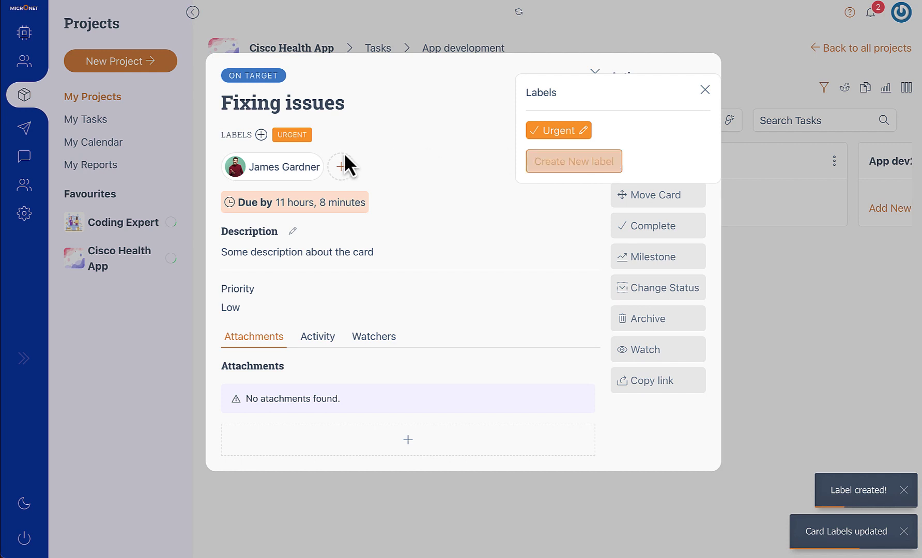
pyautogui.click(551, 130)
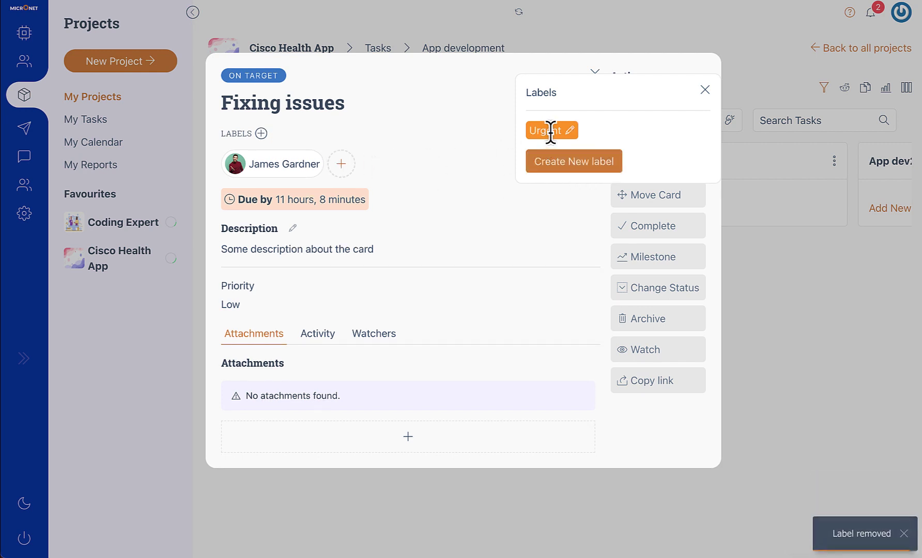
pyautogui.click(551, 131)
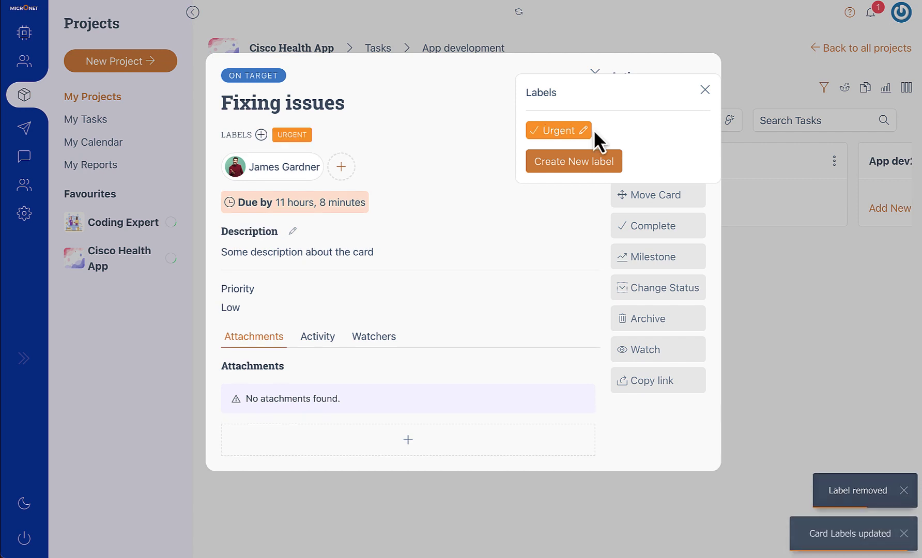
pyautogui.click(705, 90)
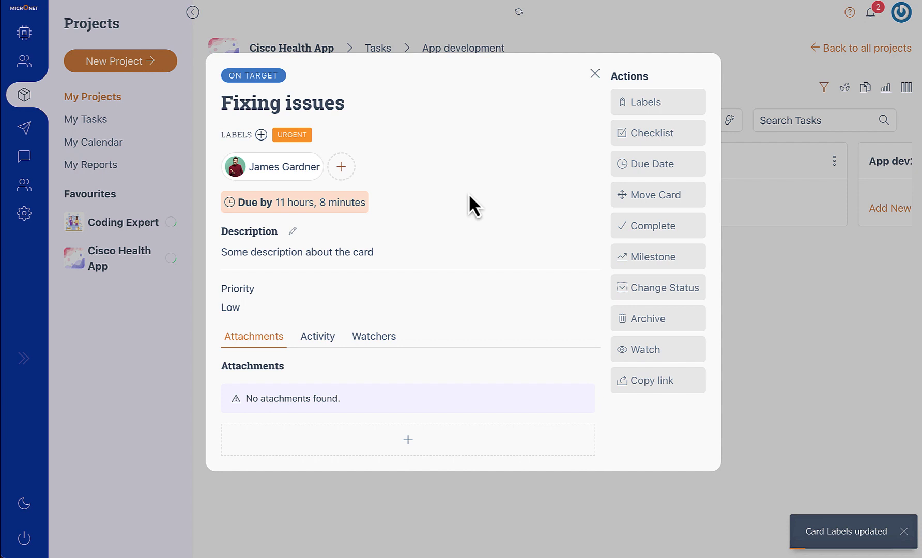
# Add a checklist named 'Sub Tasks' to the card.
pyautogui.click(648, 136)
pyautogui.click(579, 144)
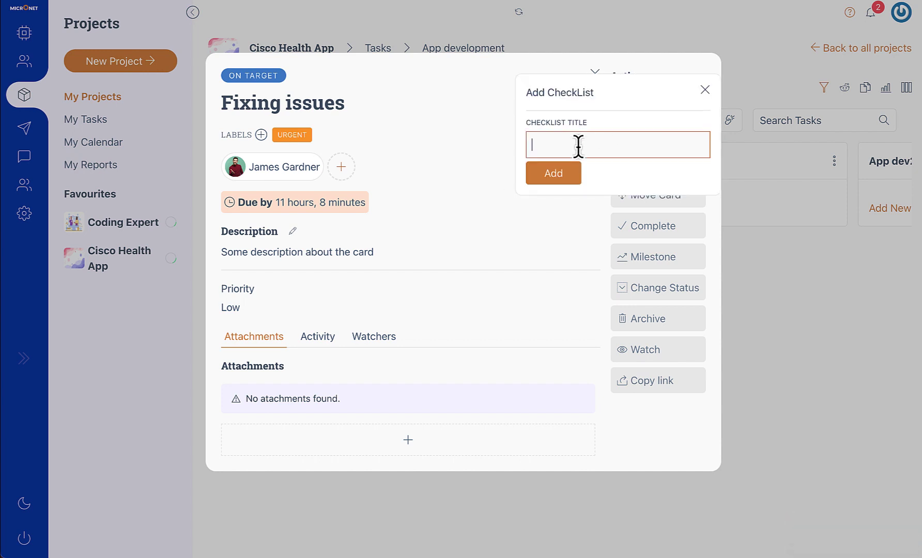
pyautogui.write('Sub Tasks')
pyautogui.click(554, 171)
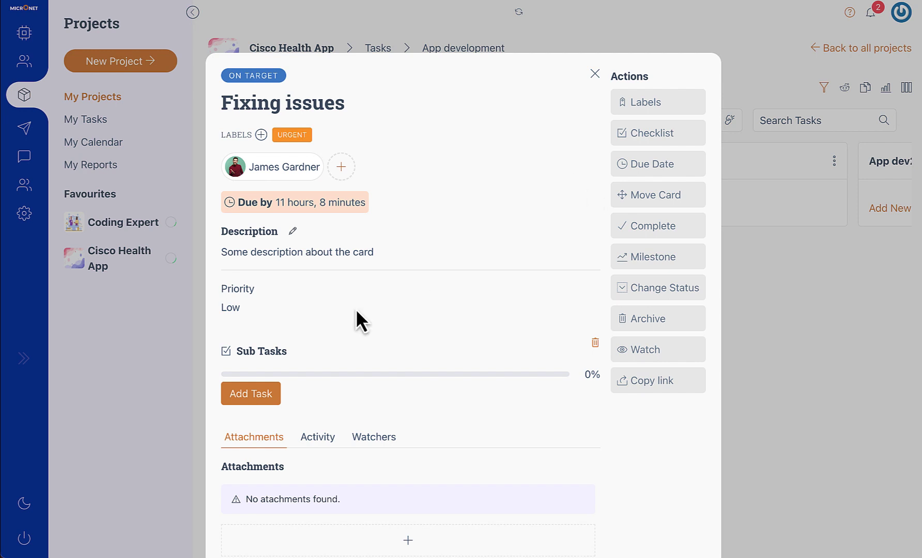
# Add 'Task 1' and 'Task 2' as sub-tasks in the checklist.
pyautogui.click(254, 396)
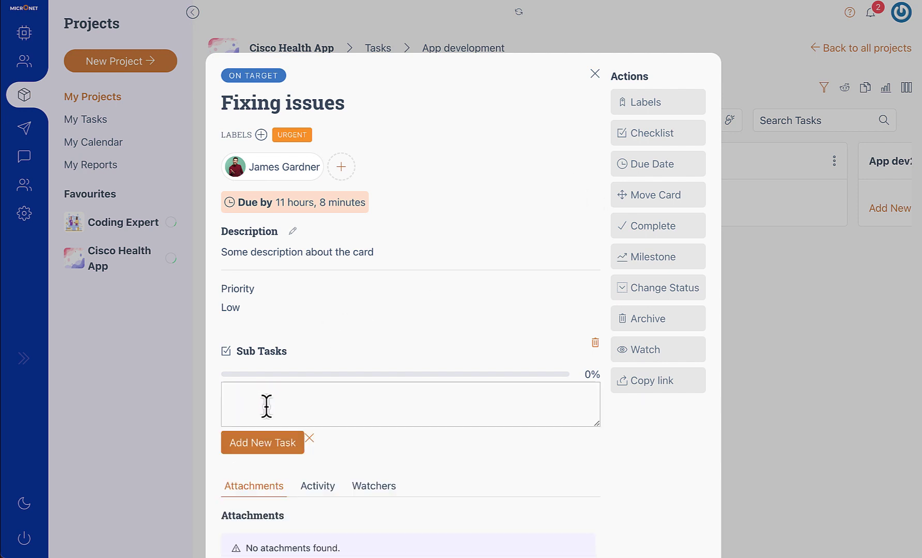
pyautogui.write('Task 1')
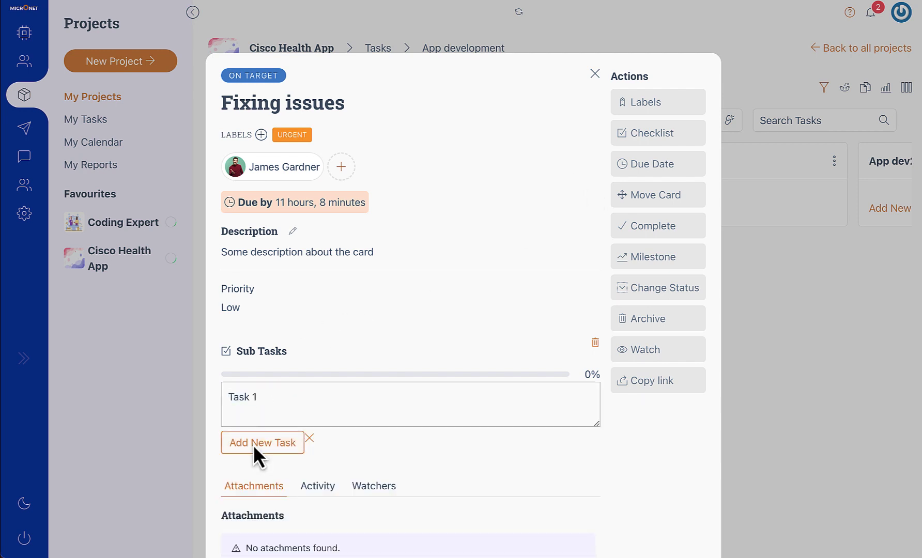
pyautogui.click(254, 444)
pyautogui.write('Task 2')
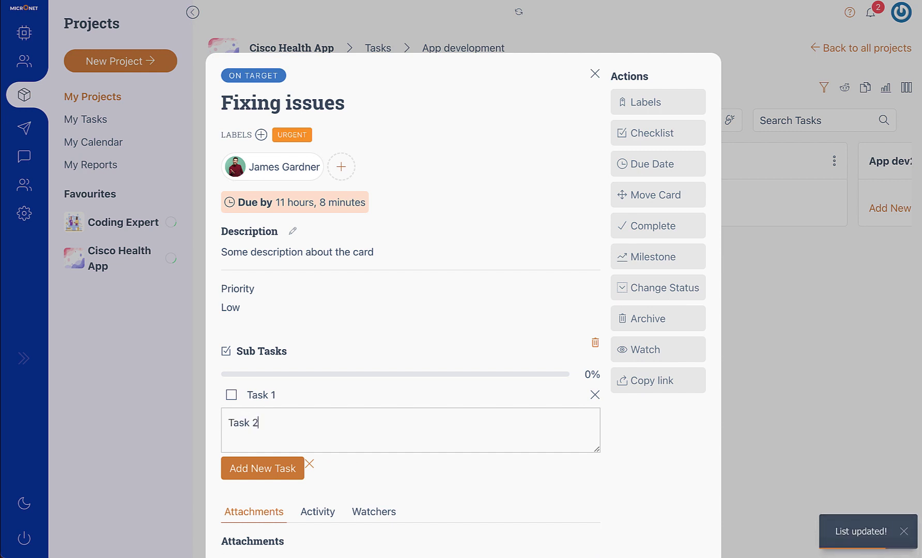
pyautogui.click(250, 468)
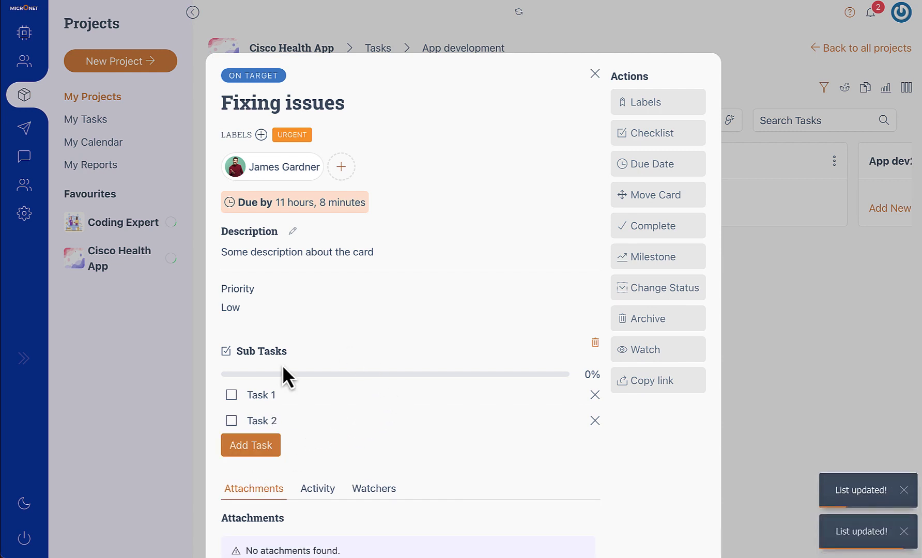
pyautogui.click(626, 137)
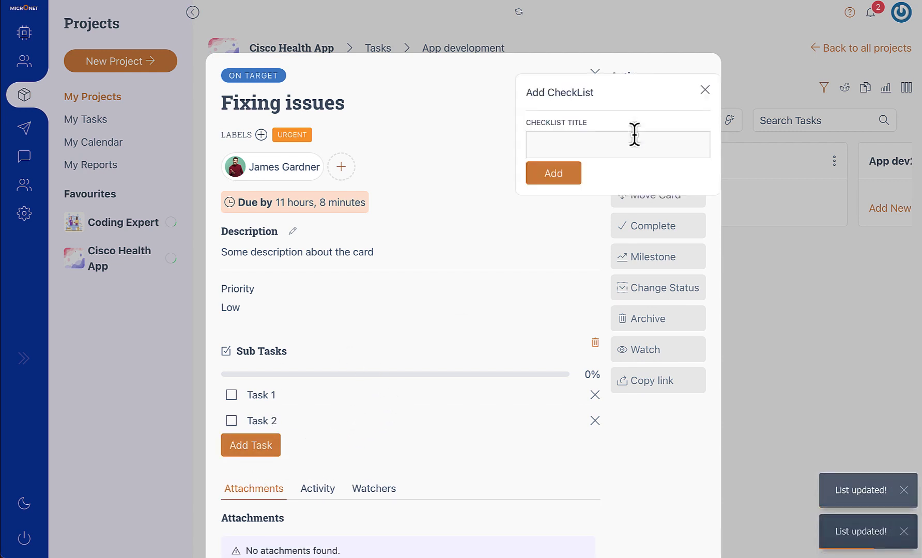
pyautogui.click(705, 90)
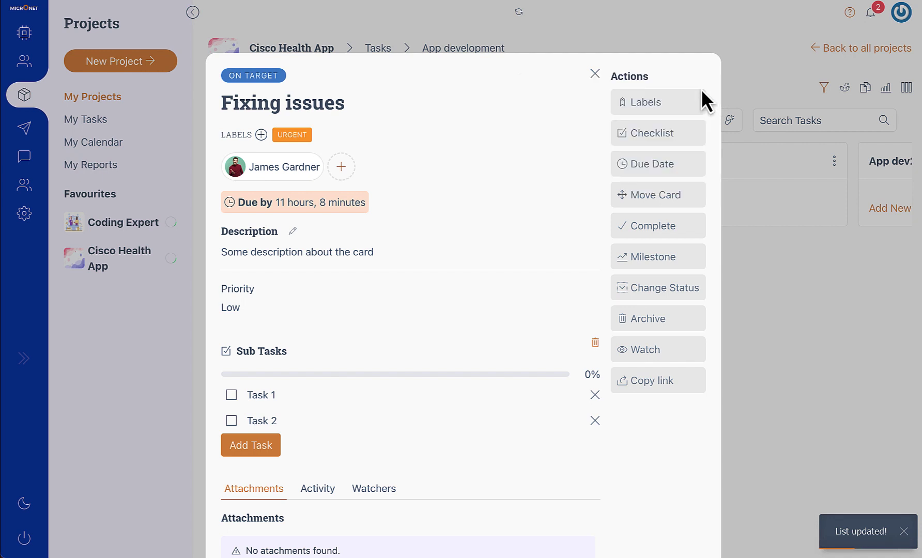
# Tick Task 2 as done, leaving Task 1 unticked so progress reads 50%.
pyautogui.click(262, 421)
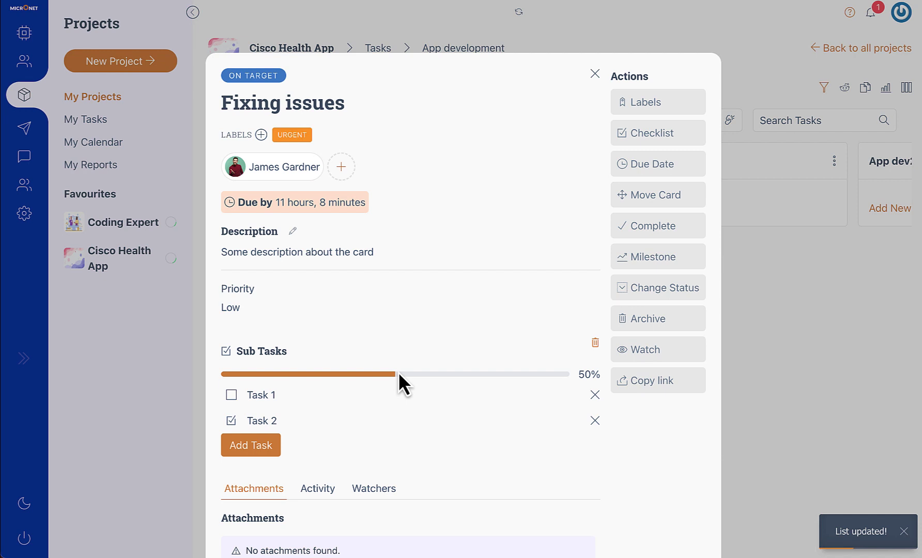
pyautogui.click(775, 253)
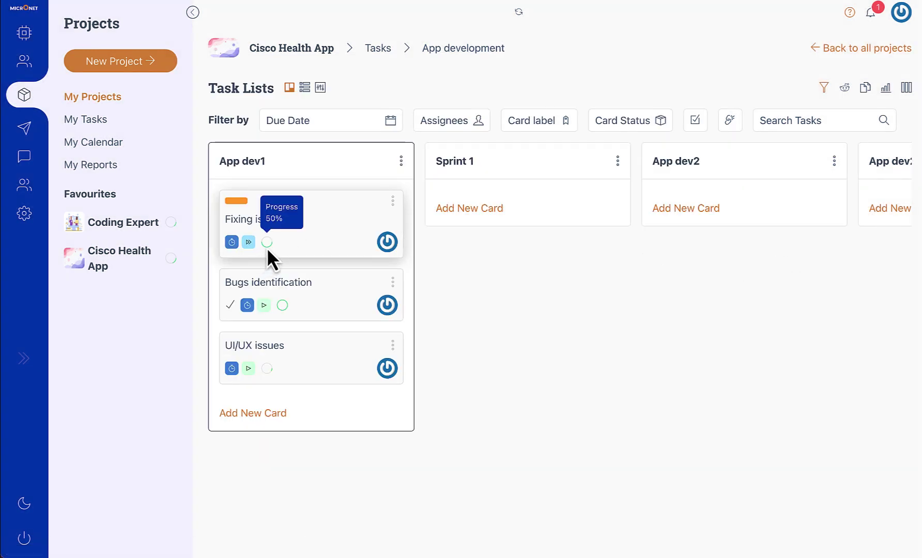
pyautogui.click(278, 234)
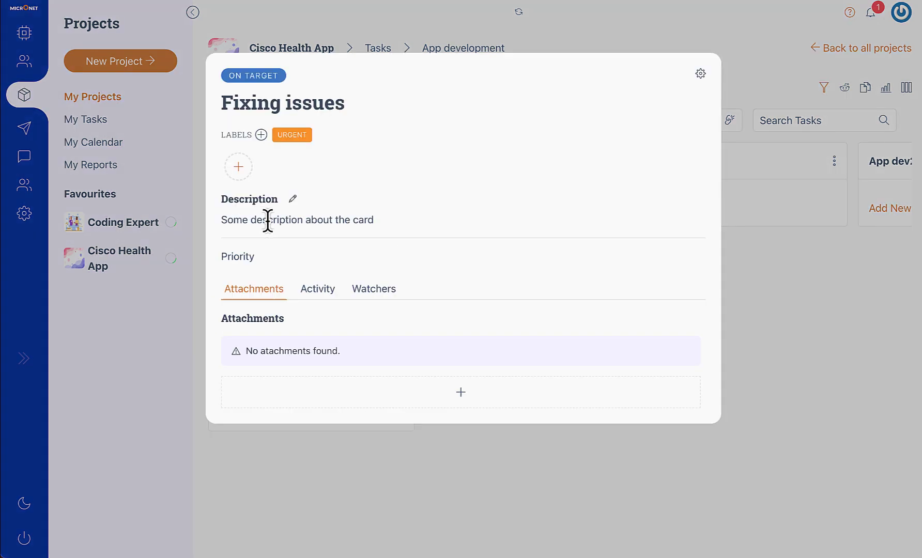
pyautogui.click(231, 395)
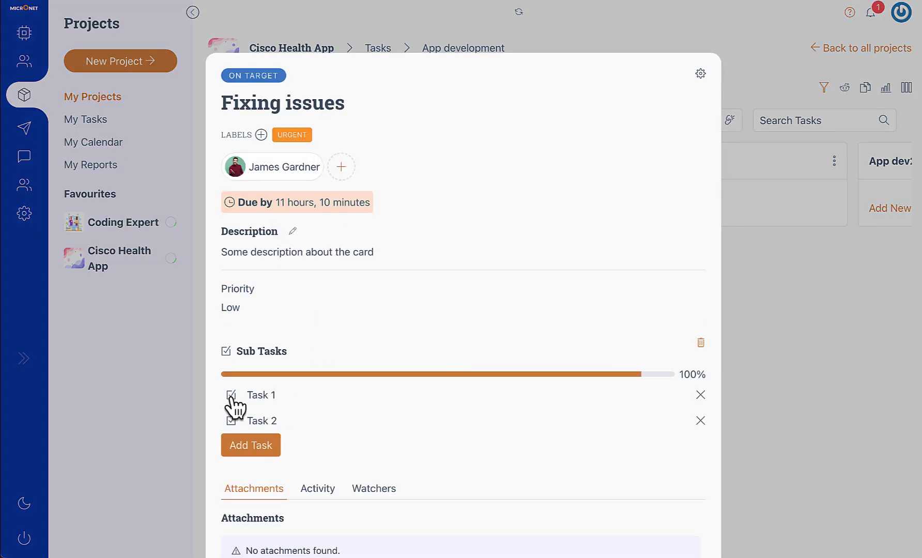
pyautogui.click(156, 364)
pyautogui.moveTo(267, 242)
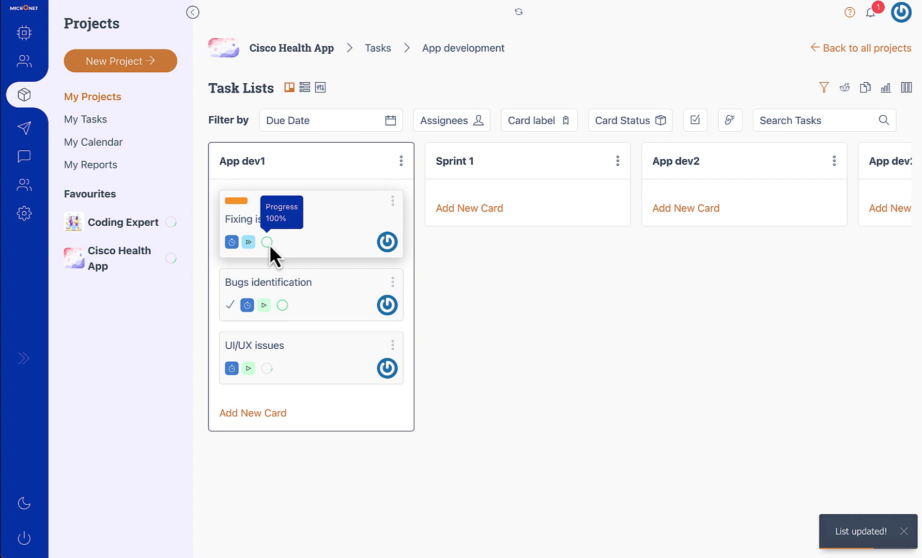
pyautogui.click(278, 232)
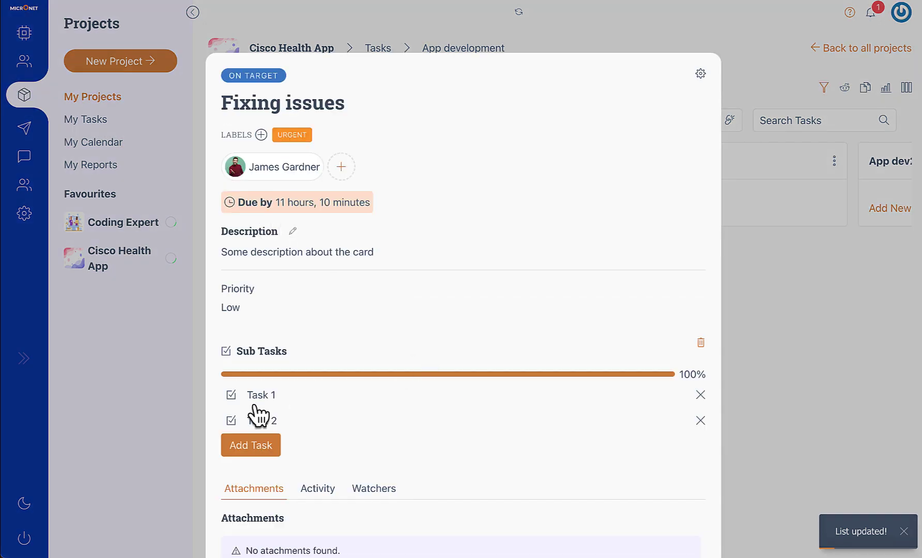
pyautogui.click(231, 395)
pyautogui.scroll(-1, 488, 330)
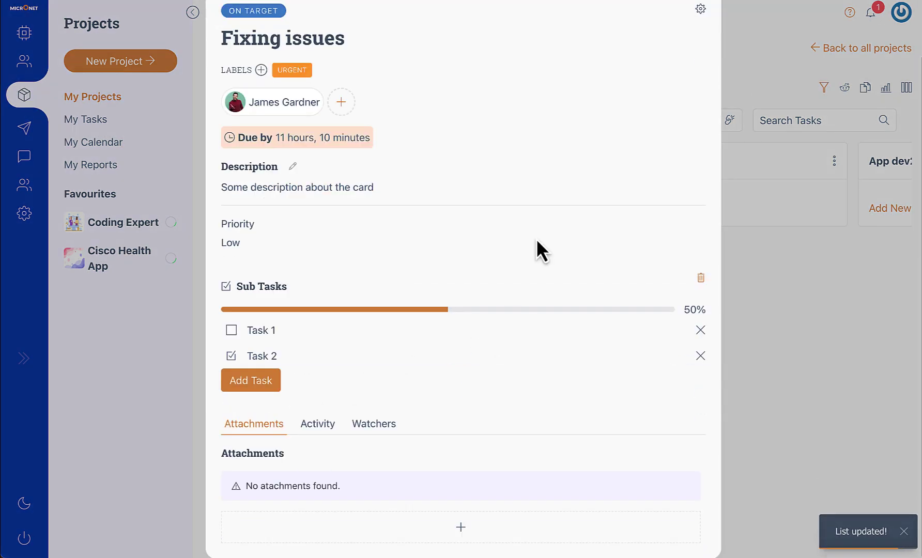
pyautogui.scroll(1, 560, 201)
# Set the card's due date range to May 16 – May 17, 2023.
pyautogui.click(700, 73)
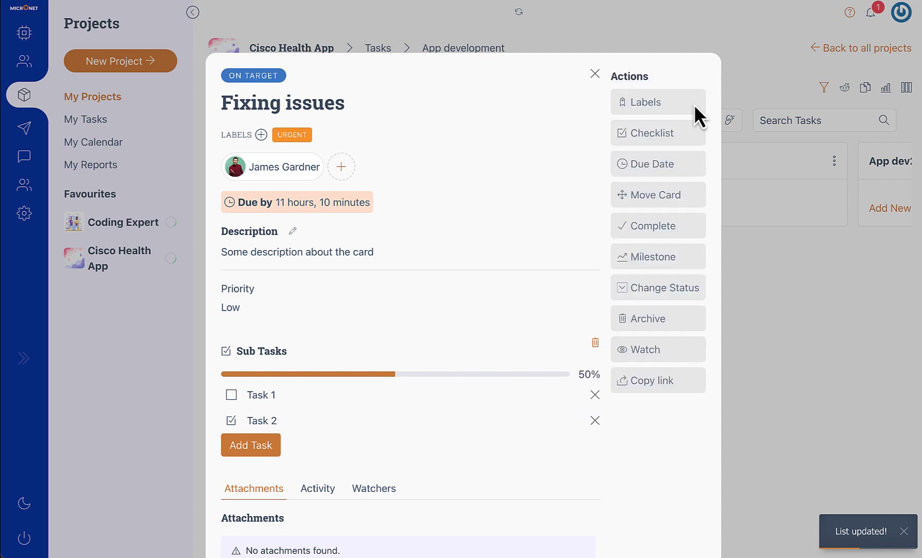
pyautogui.click(644, 164)
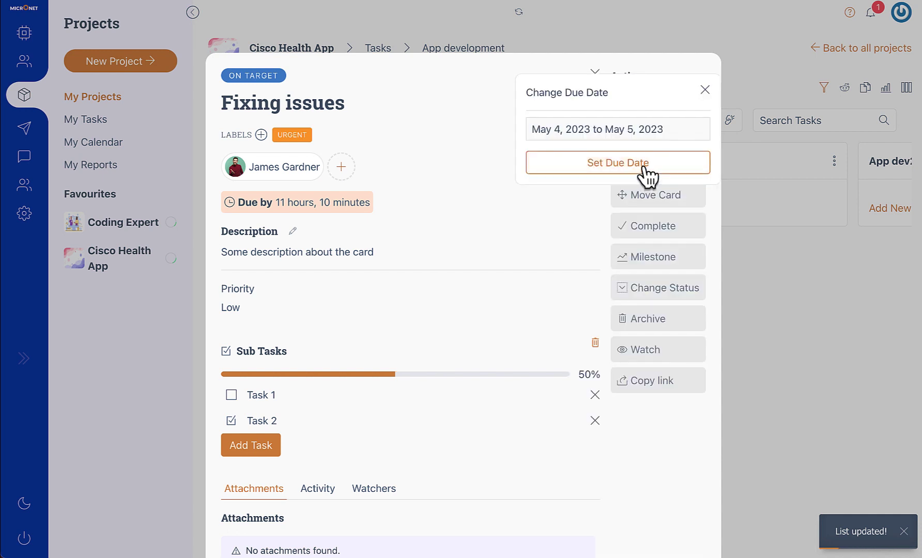
pyautogui.click(599, 131)
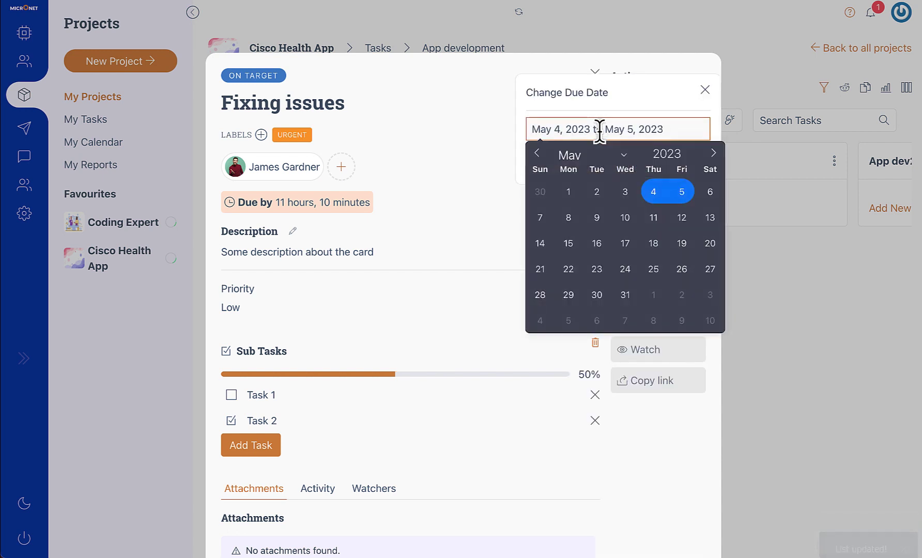
pyautogui.click(653, 201)
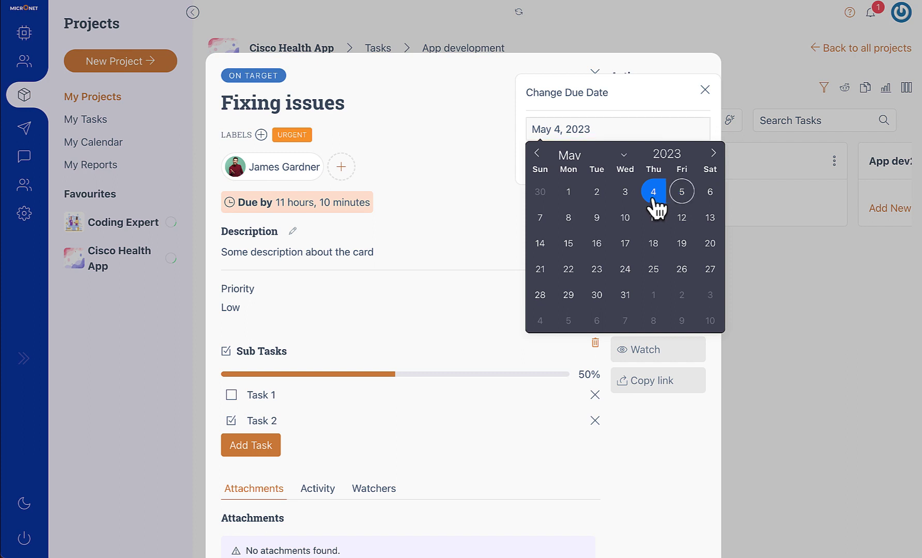
pyautogui.click(626, 243)
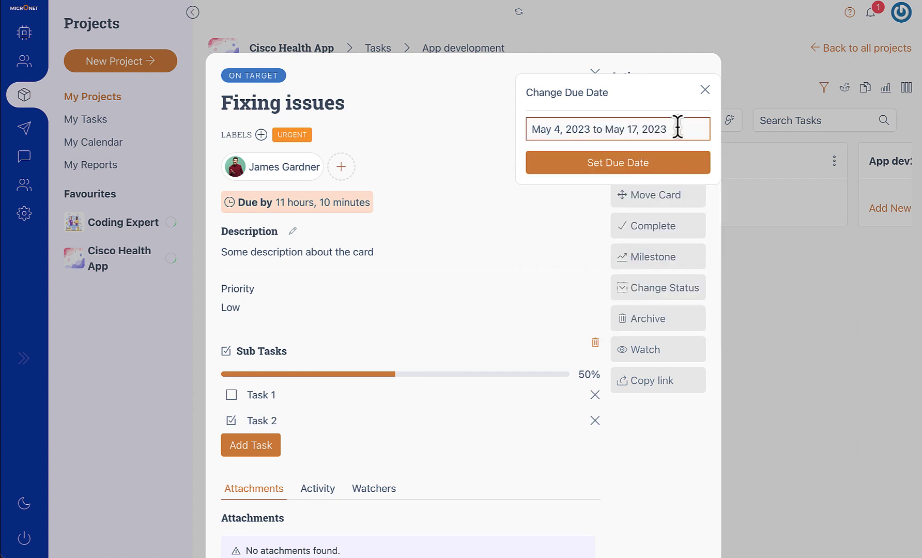
pyautogui.click(657, 130)
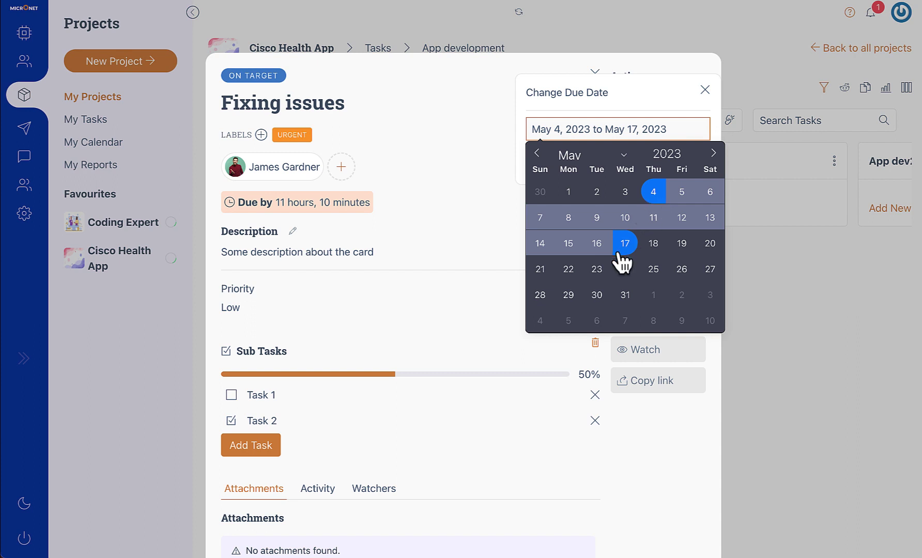
pyautogui.click(595, 244)
pyautogui.click(631, 244)
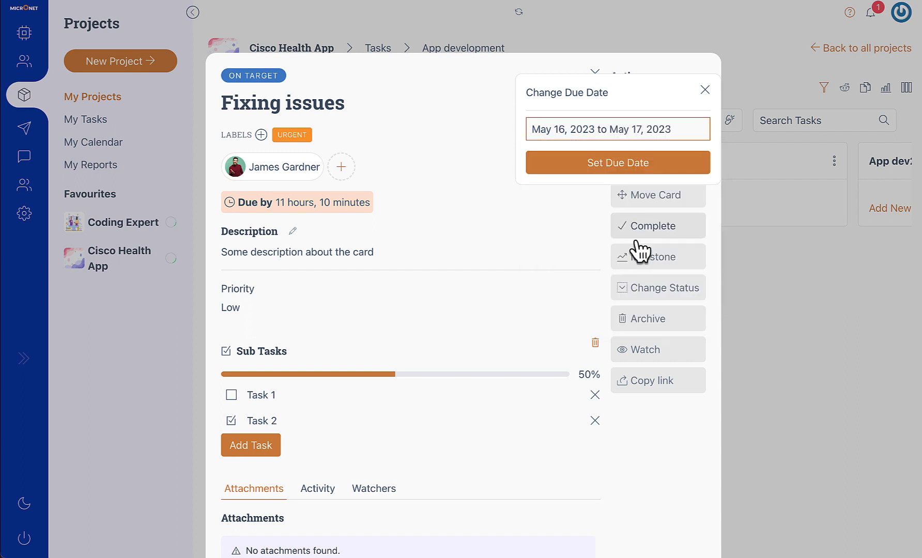
pyautogui.click(610, 169)
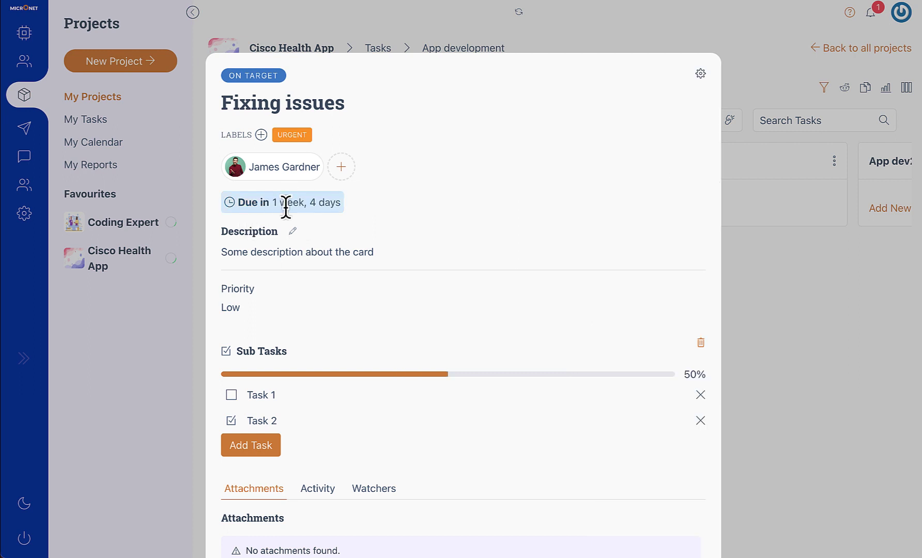
pyautogui.click(701, 74)
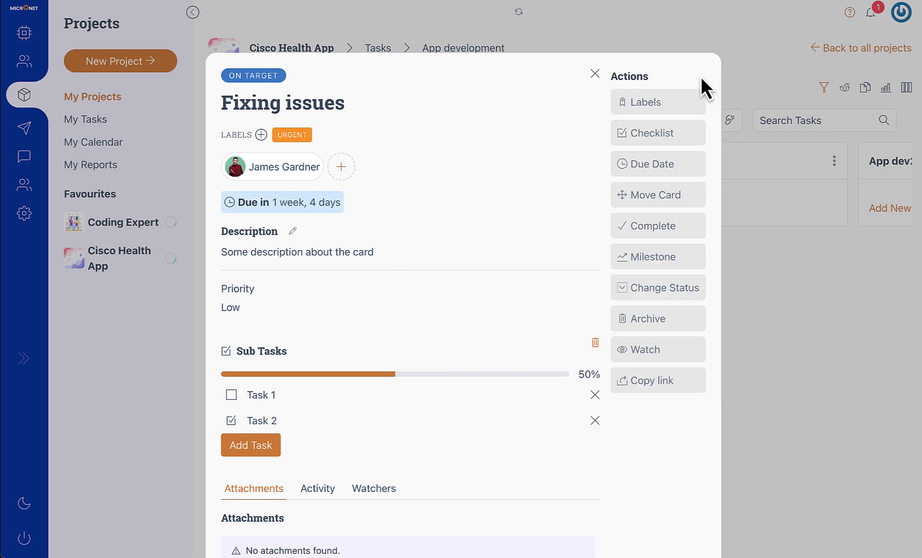
pyautogui.click(643, 199)
pyautogui.click(595, 145)
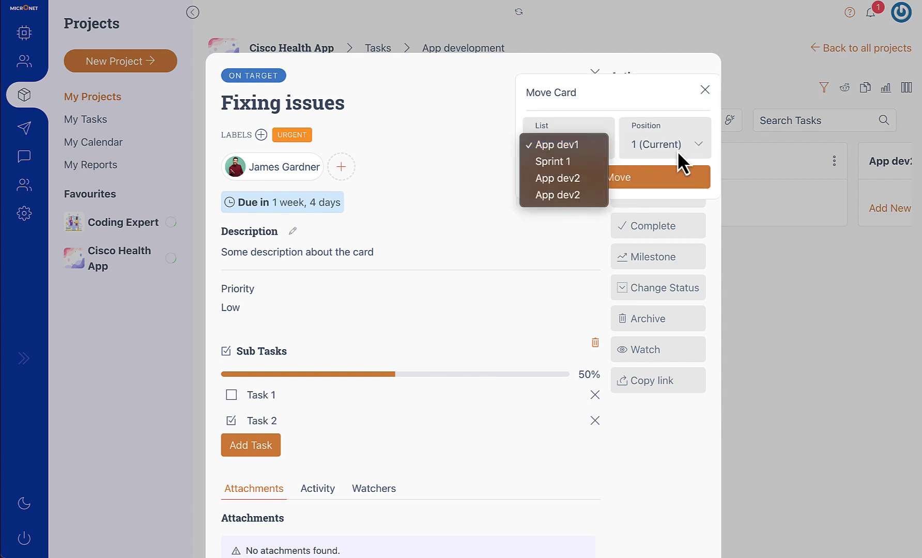
pyautogui.click(708, 91)
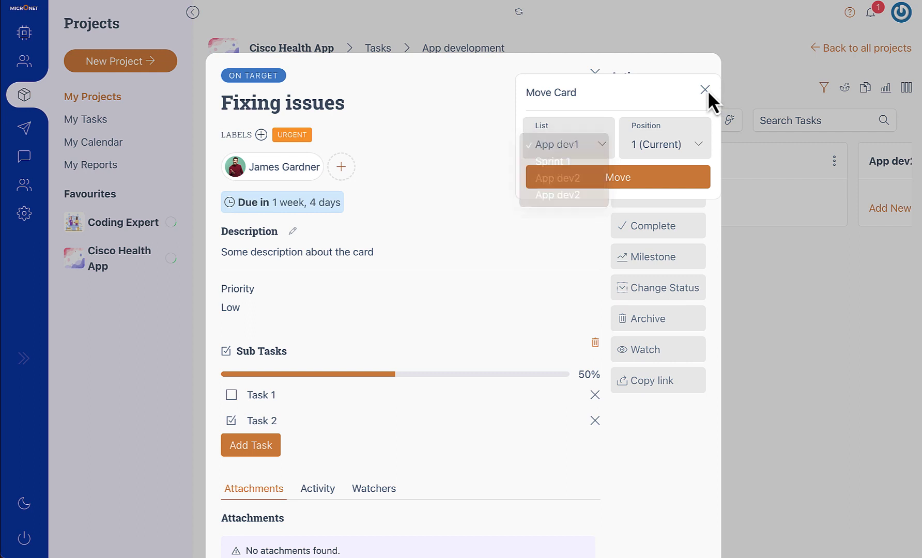
pyautogui.click(708, 91)
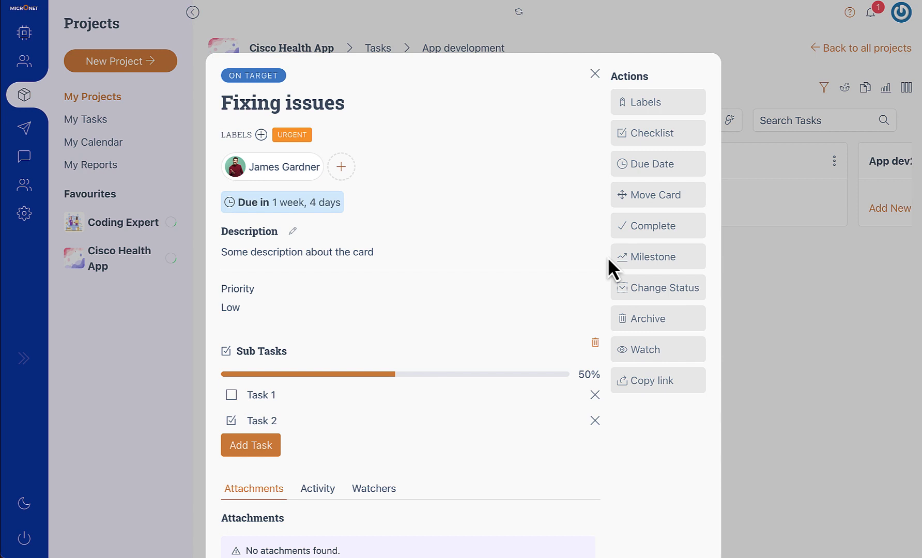
# Change the Fixing issues card status to Overdue.
pyautogui.click(633, 292)
pyautogui.click(616, 129)
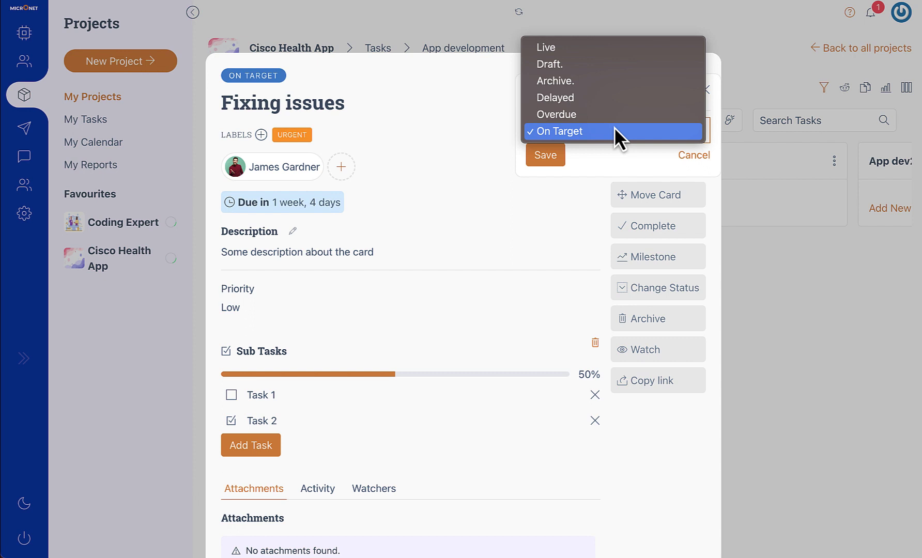
pyautogui.click(566, 122)
pyautogui.click(552, 160)
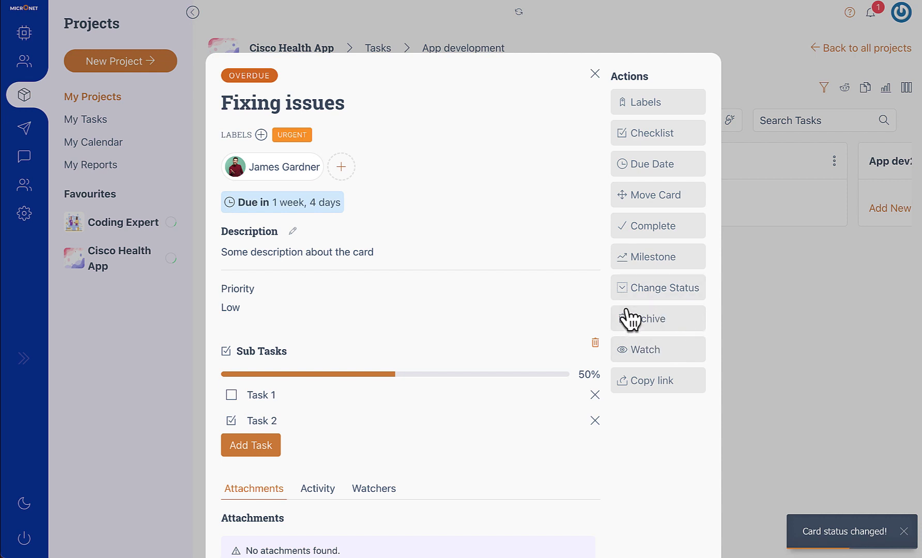
# Cancel archiving the card, start watching it, and show admin under Watchers.
pyautogui.click(643, 321)
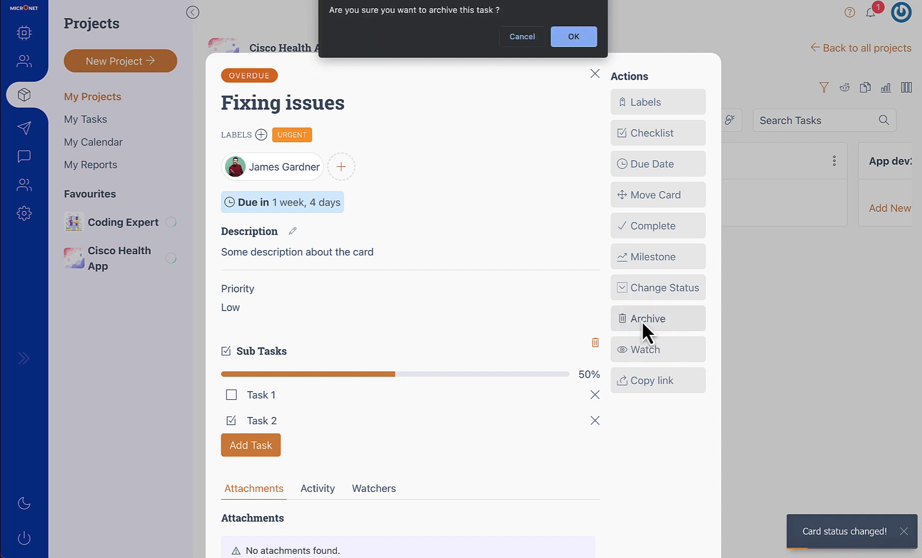
pyautogui.click(523, 35)
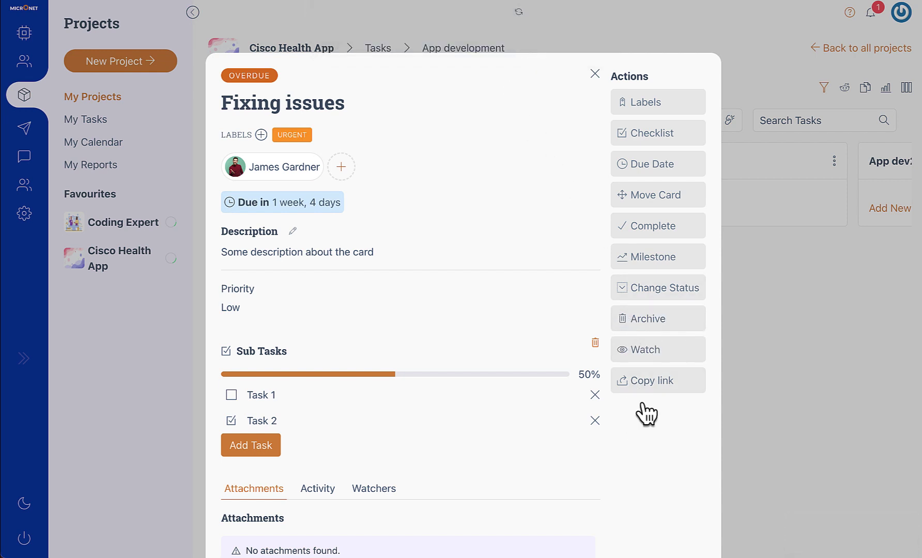
pyautogui.click(638, 351)
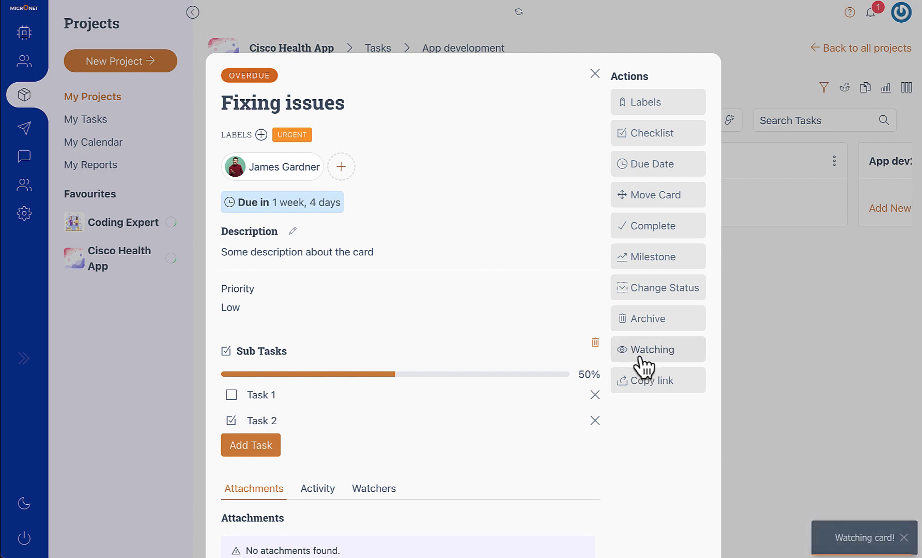
pyautogui.scroll(-1, 468, 361)
pyautogui.click(358, 458)
pyautogui.scroll(-1, 436, 405)
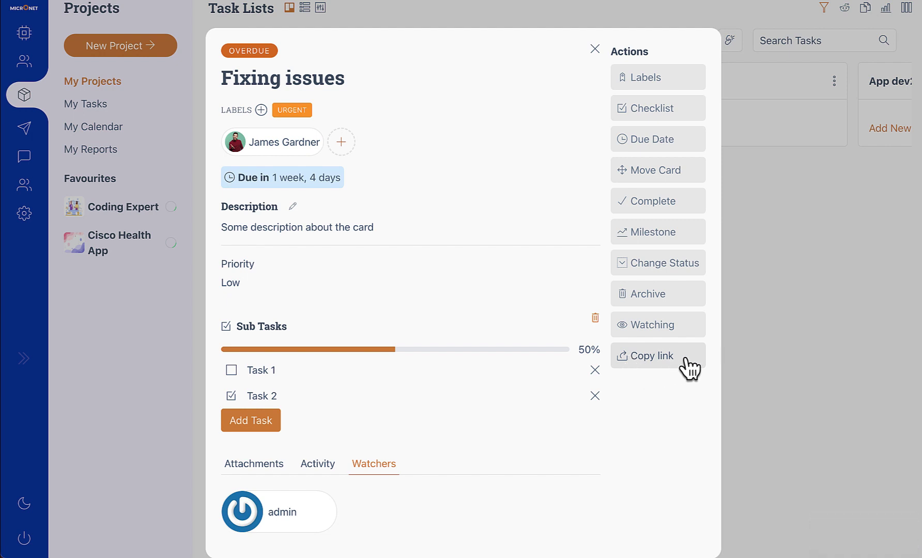
pyautogui.scroll(1, 519, 332)
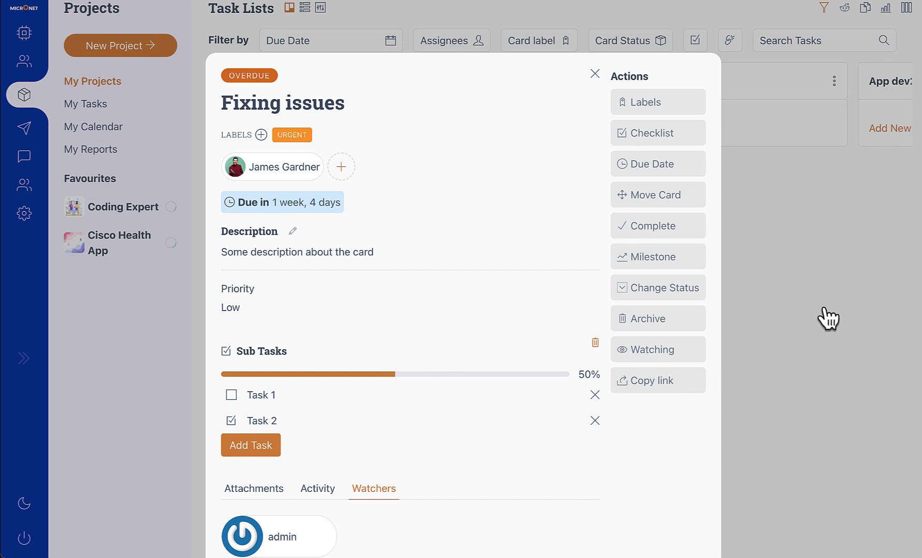
# Add the member found by searching 'finance' to Fixing issues, then close the card.
pyautogui.click(342, 167)
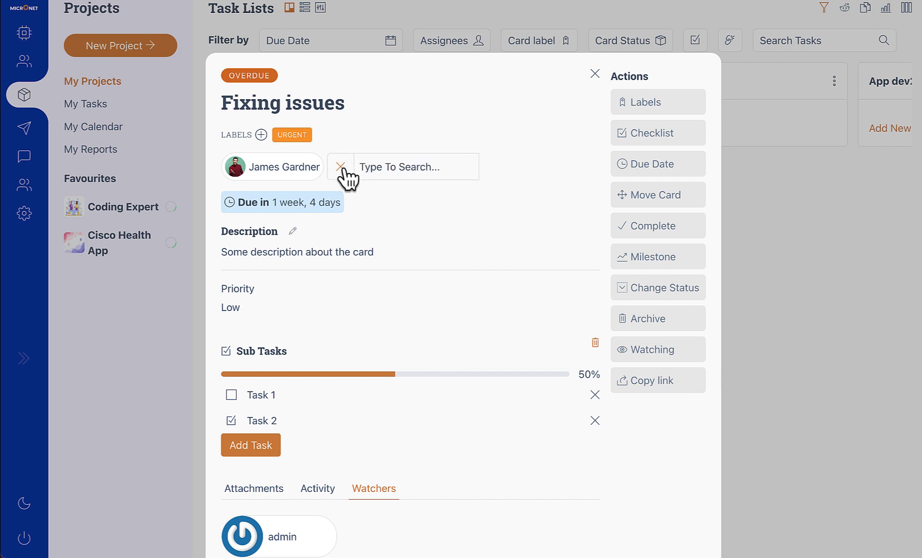
pyautogui.click(370, 171)
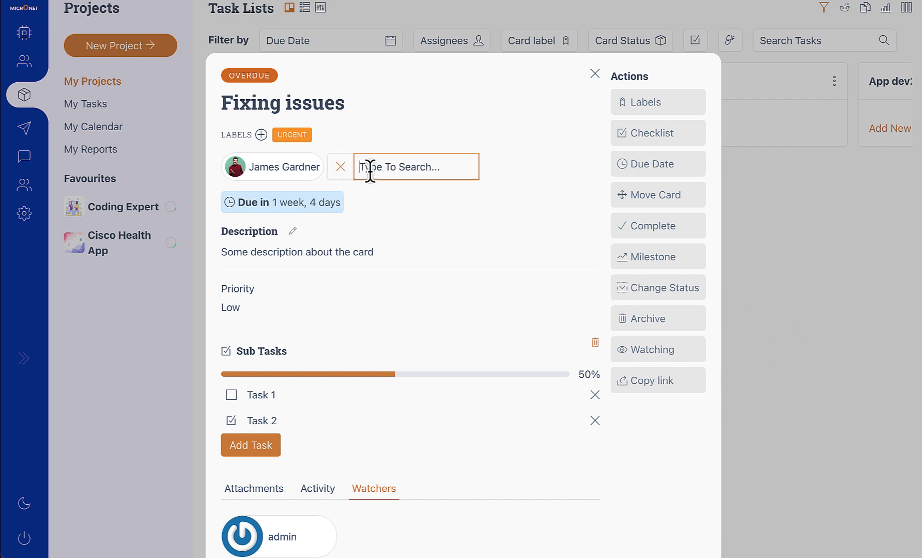
pyautogui.write('finance')
pyautogui.click(394, 199)
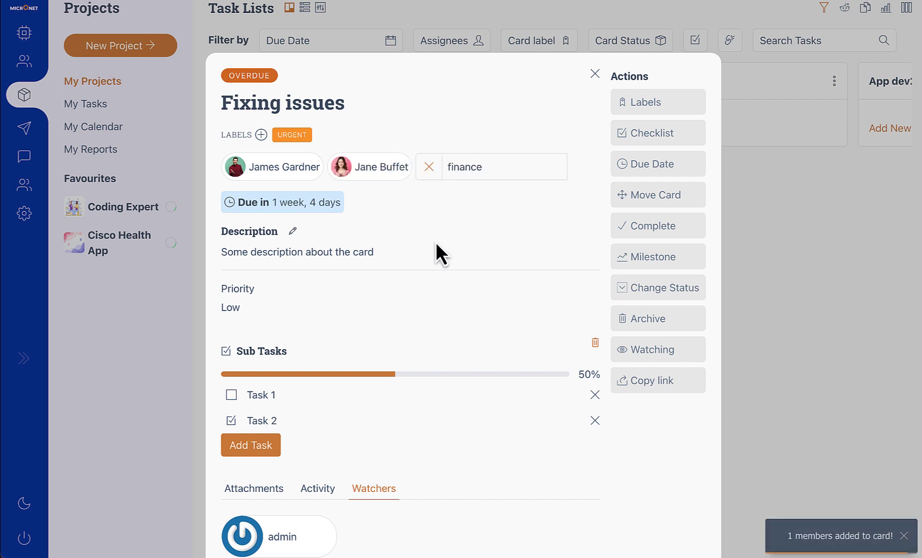
pyautogui.click(796, 284)
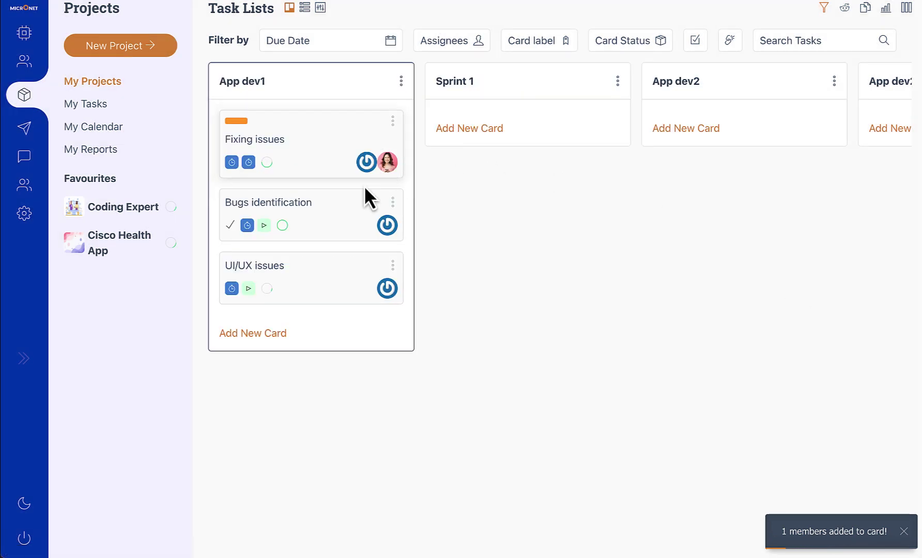
pyautogui.scroll(2, 375, 170)
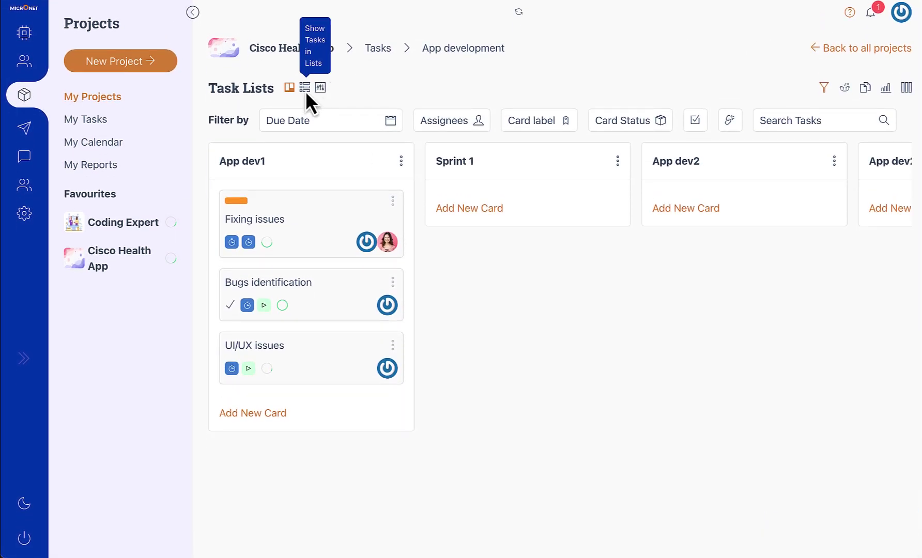
pyautogui.click(304, 88)
pyautogui.moveTo(416, 403)
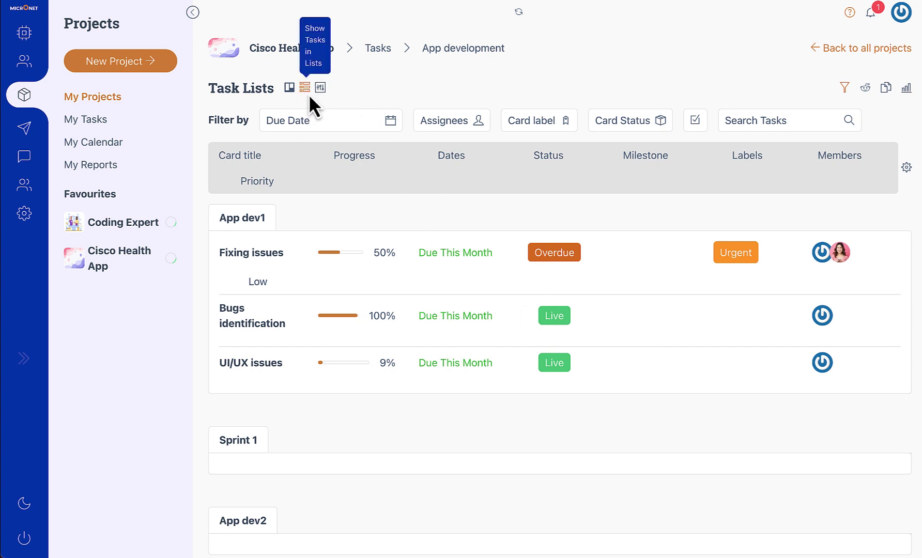
pyautogui.scroll(-4, 369, 262)
pyautogui.scroll(2, 370, 263)
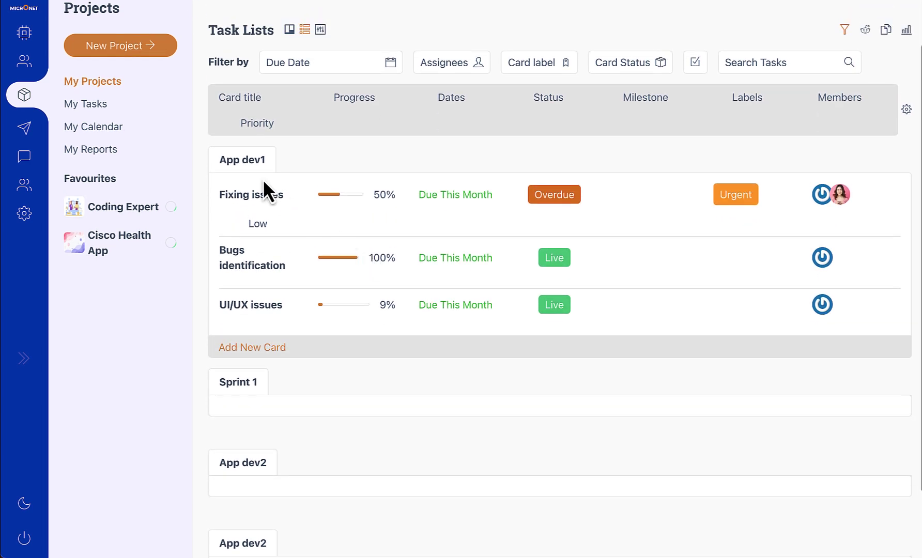
pyautogui.scroll(-3, 340, 279)
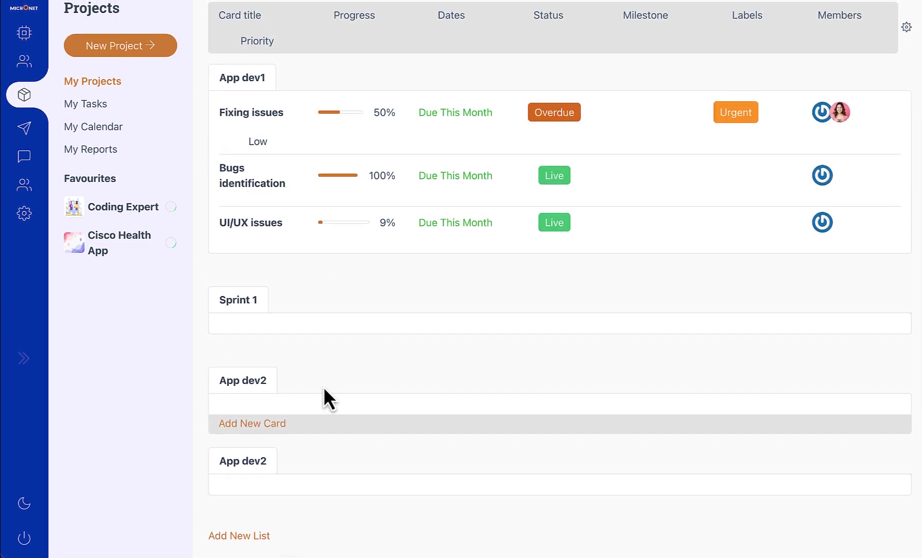
pyautogui.scroll(6, 338, 295)
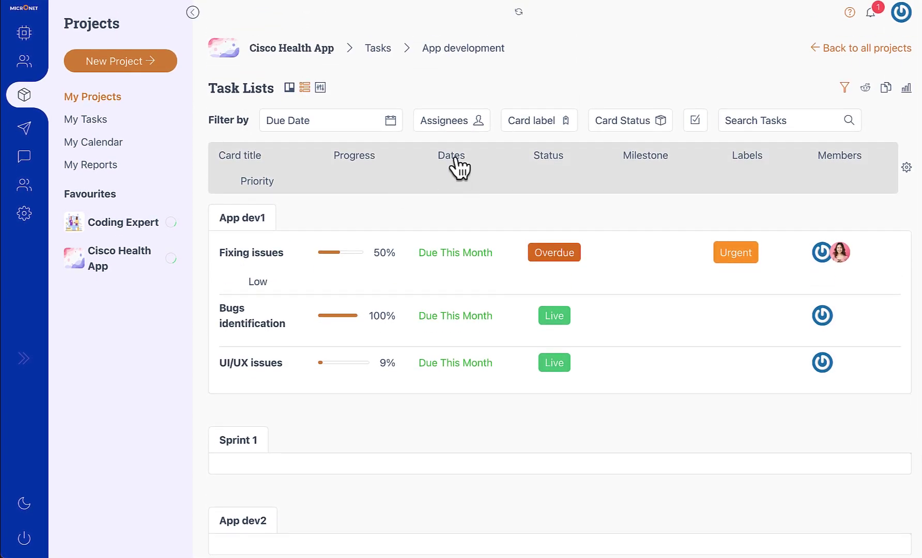
pyautogui.click(456, 159)
pyautogui.scroll(-3, 436, 214)
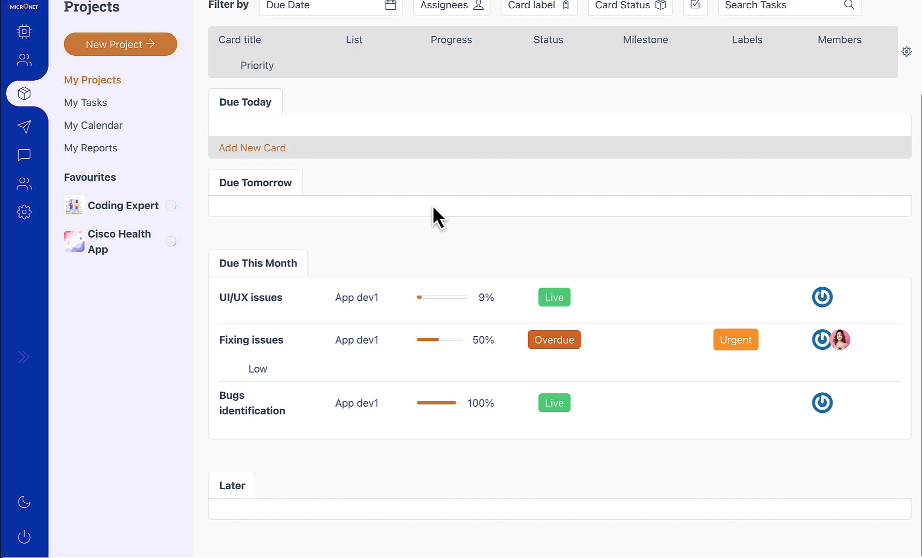
pyautogui.scroll(3, 445, 207)
pyautogui.click(549, 163)
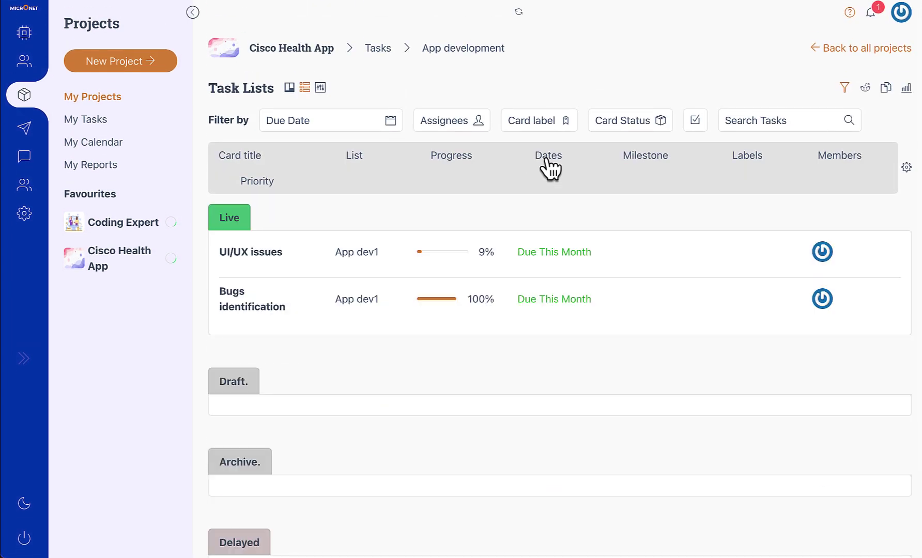
pyautogui.scroll(-5, 393, 266)
pyautogui.scroll(5, 398, 269)
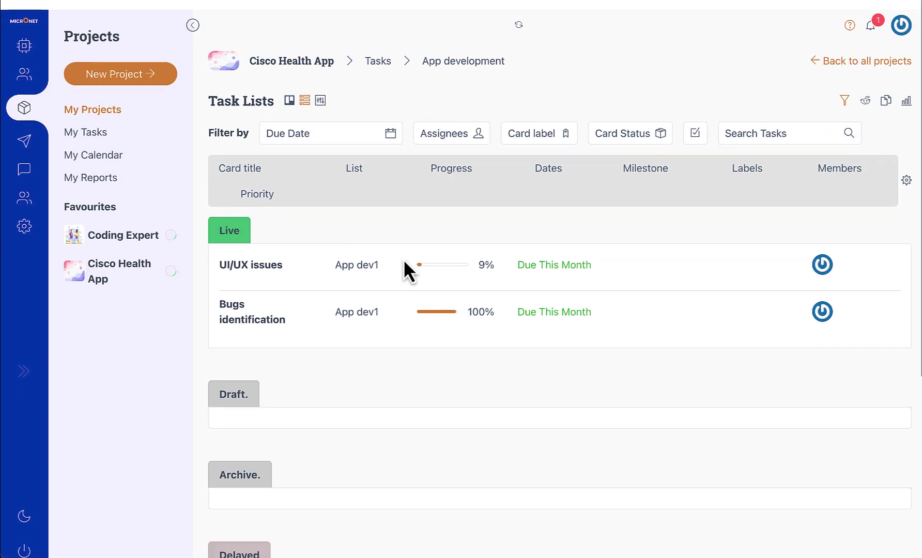
pyautogui.click(641, 168)
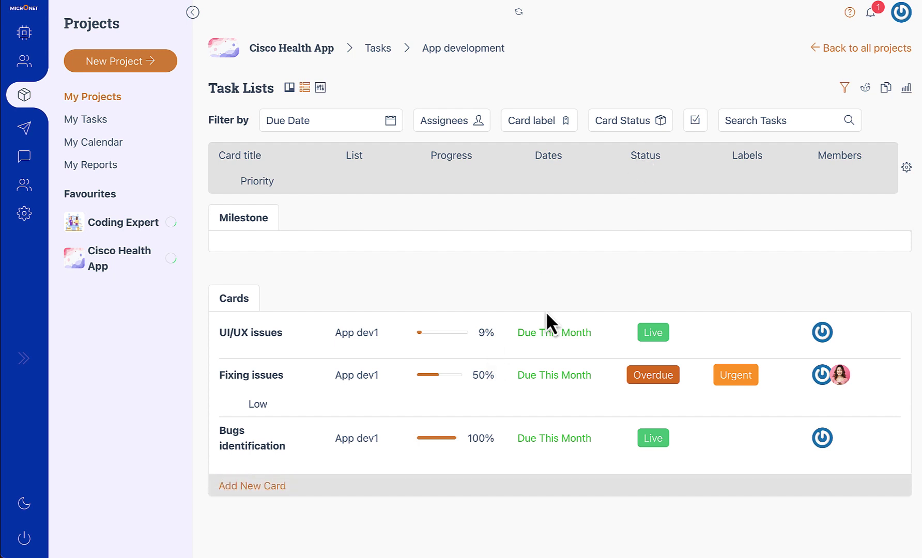
pyautogui.click(749, 165)
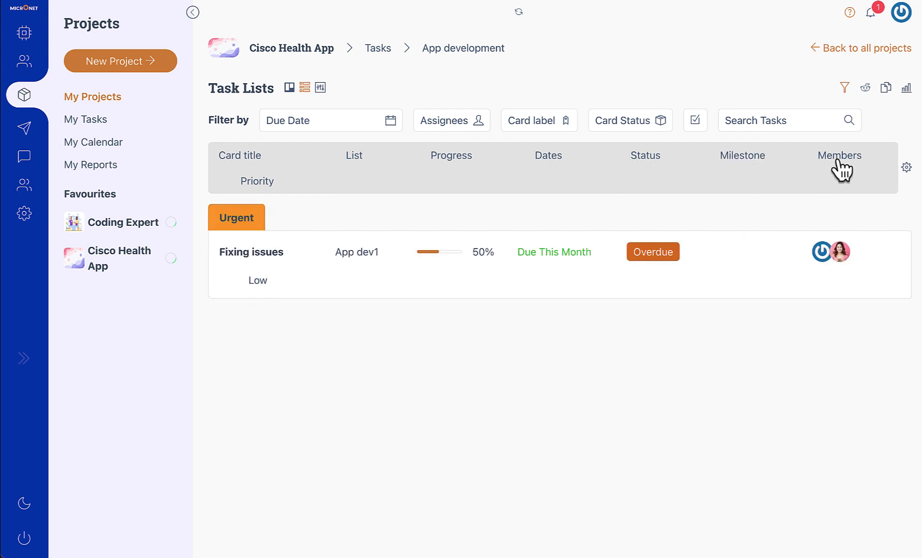
pyautogui.click(840, 169)
pyautogui.click(744, 166)
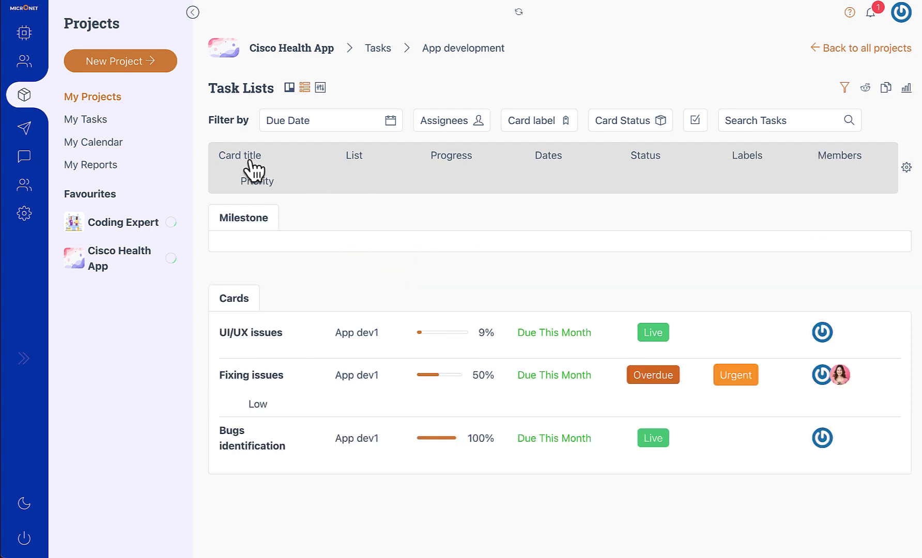
pyautogui.click(344, 171)
pyautogui.click(289, 88)
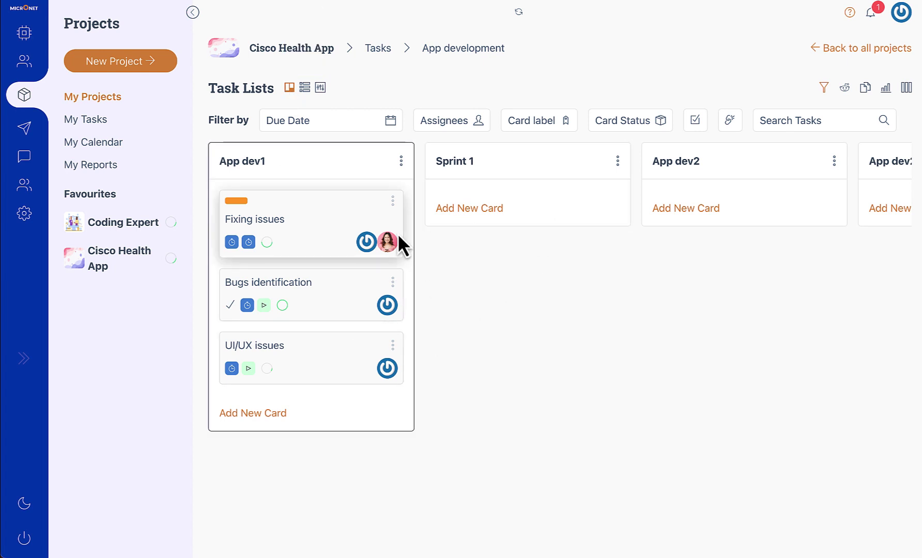
# Filter the board by due date, May 5 to May 11, 2023.
pyautogui.hscroll(6, 397, 234)
pyautogui.hscroll(-6, 397, 233)
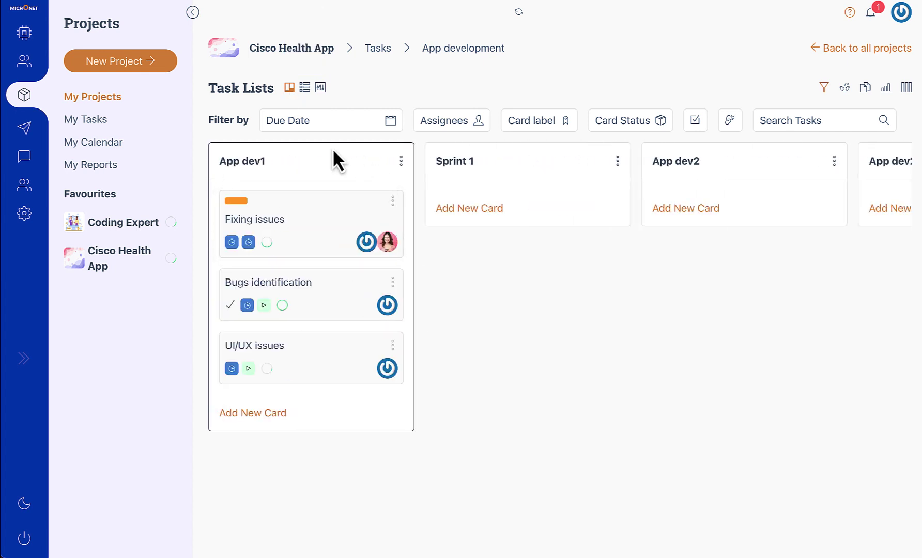
pyautogui.click(323, 118)
pyautogui.click(421, 182)
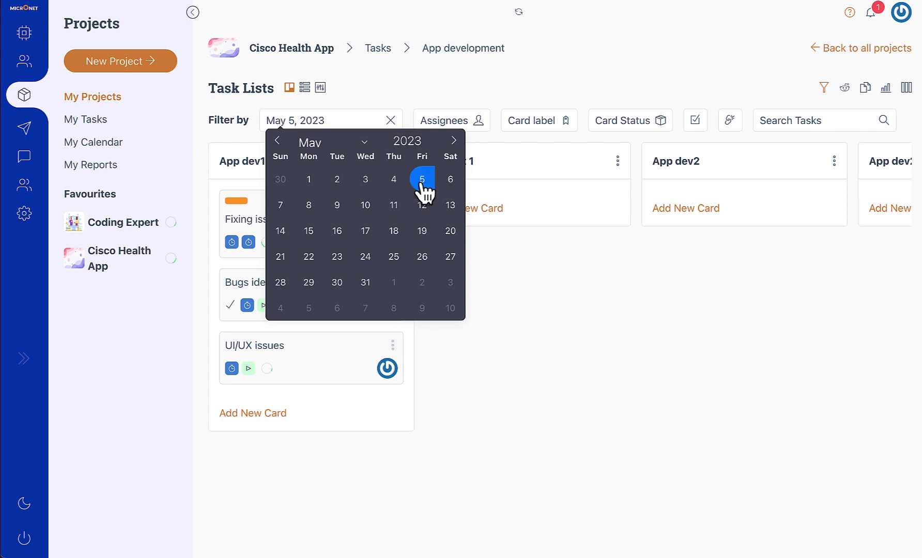
pyautogui.click(416, 233)
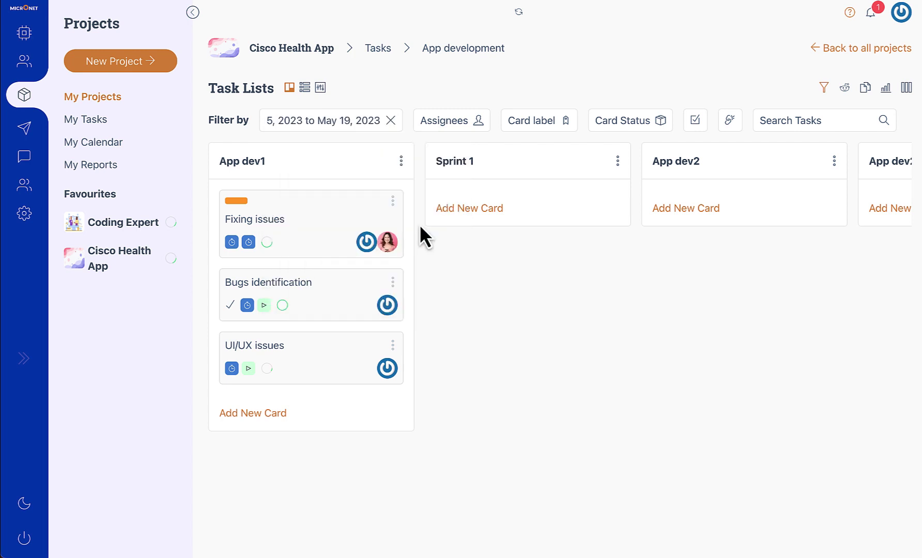
pyautogui.click(350, 119)
pyautogui.click(422, 181)
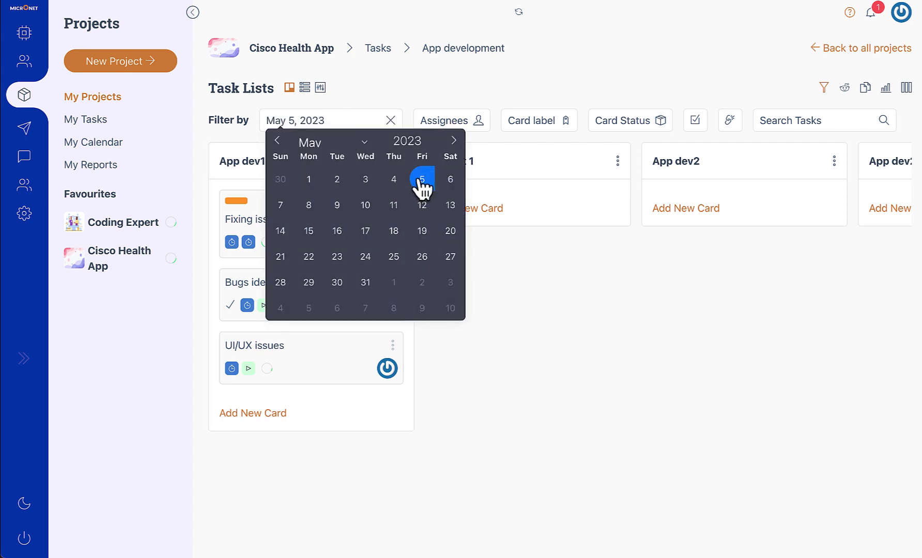
pyautogui.click(394, 205)
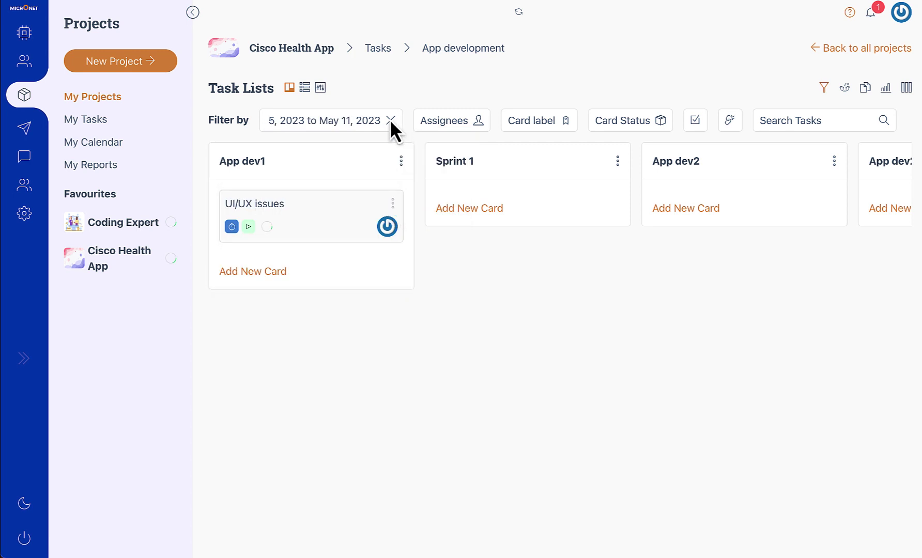
# Filter by an assignee and then by the URGENT label, clearing each.
pyautogui.click(434, 130)
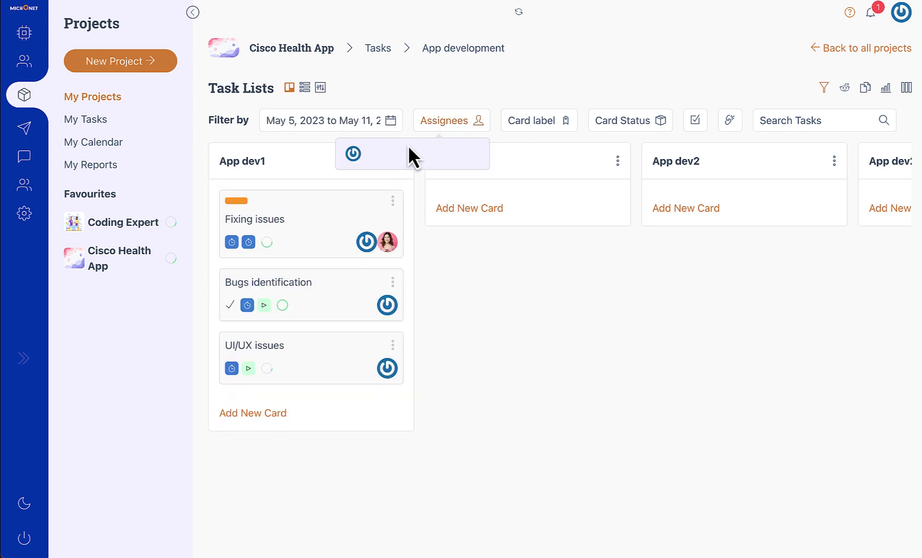
pyautogui.click(353, 155)
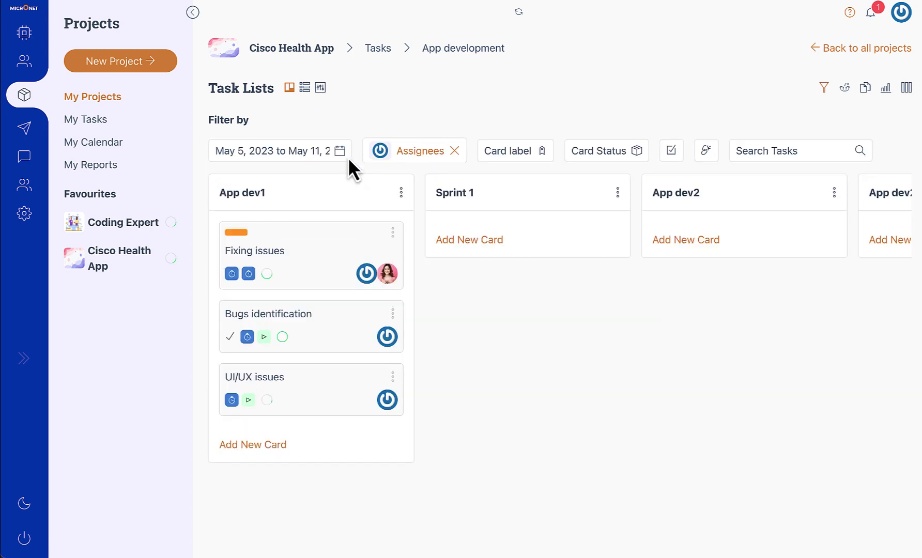
pyautogui.click(455, 150)
pyautogui.click(530, 123)
pyautogui.click(450, 152)
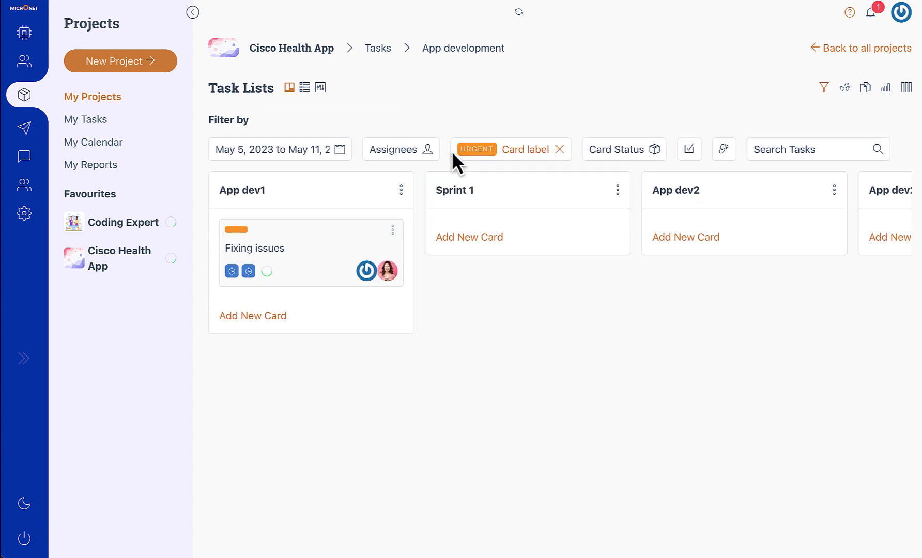
pyautogui.click(559, 149)
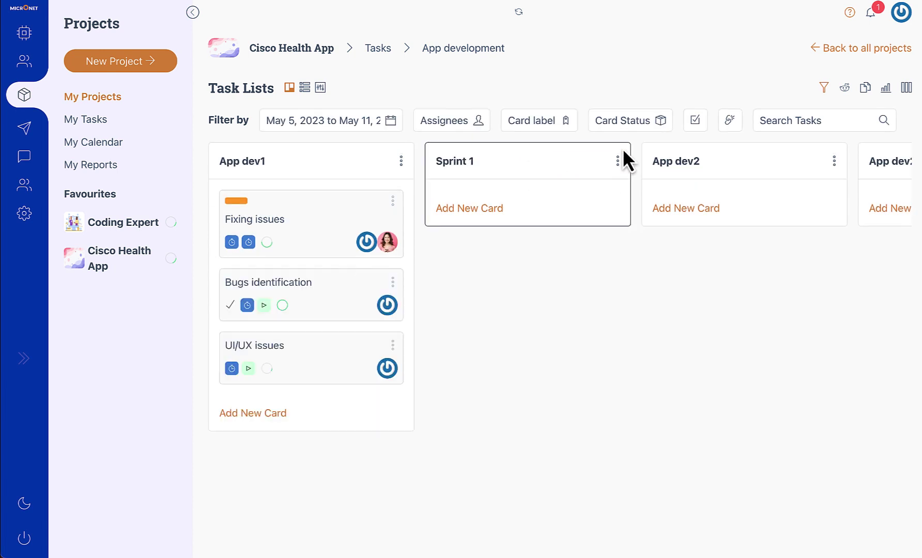
# Filter by OVERDUE status and clear it, then hide completed tasks like Bugs identification.
pyautogui.click(621, 122)
pyautogui.click(590, 166)
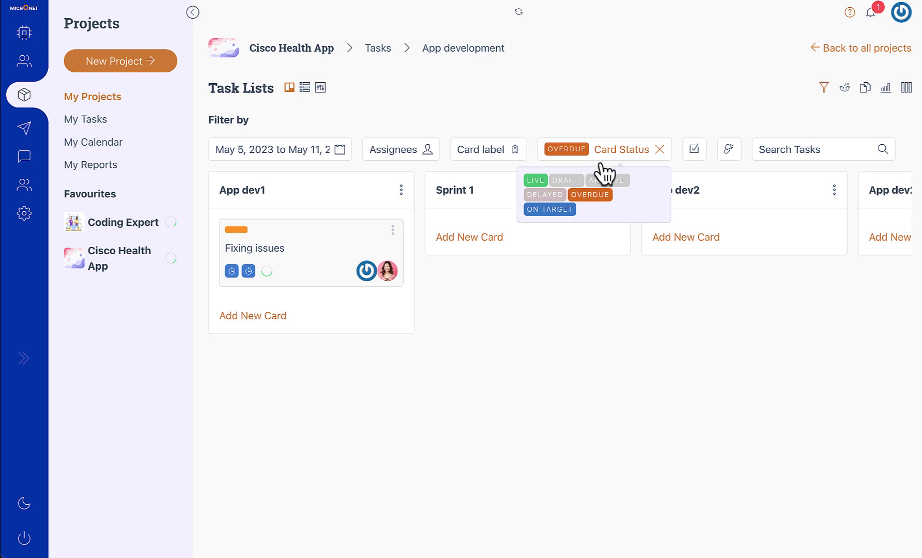
pyautogui.click(659, 149)
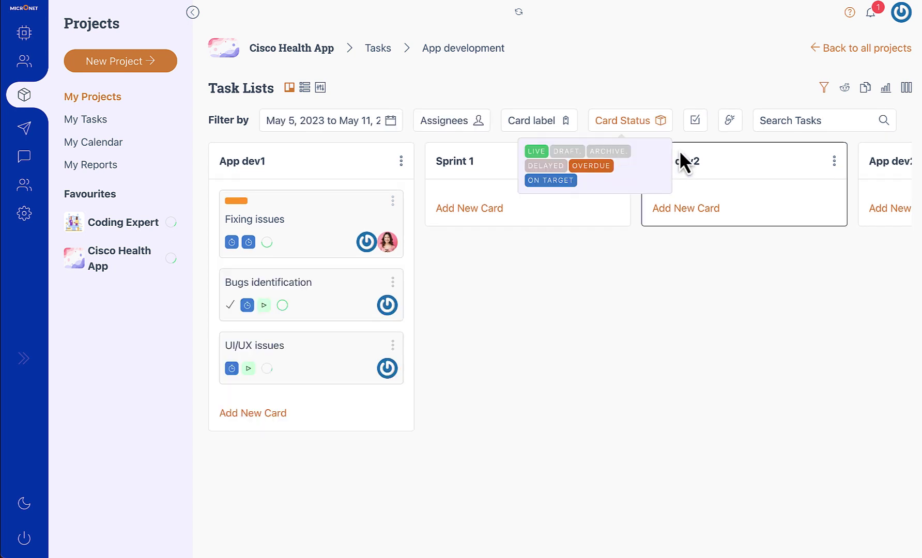
pyautogui.click(693, 122)
pyautogui.click(653, 125)
pyautogui.click(698, 124)
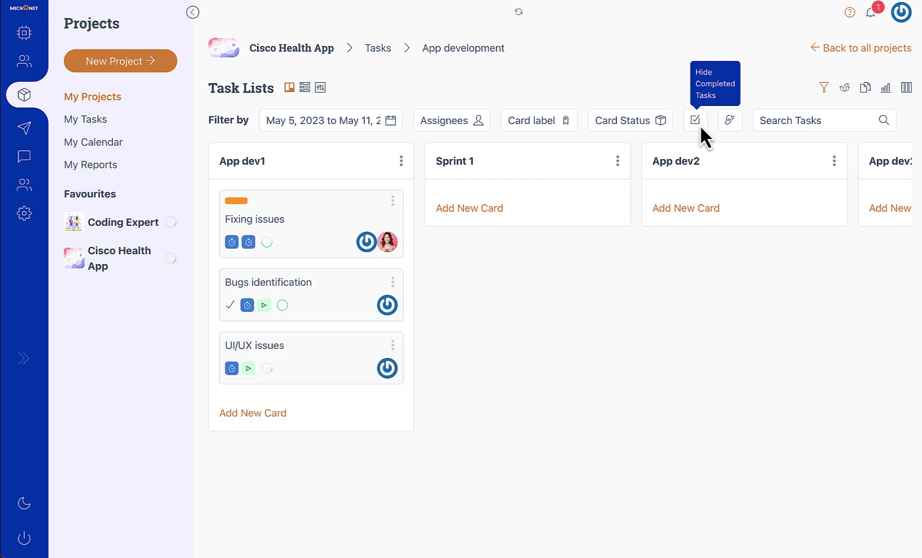
pyautogui.click(699, 125)
pyautogui.click(700, 126)
pyautogui.click(699, 126)
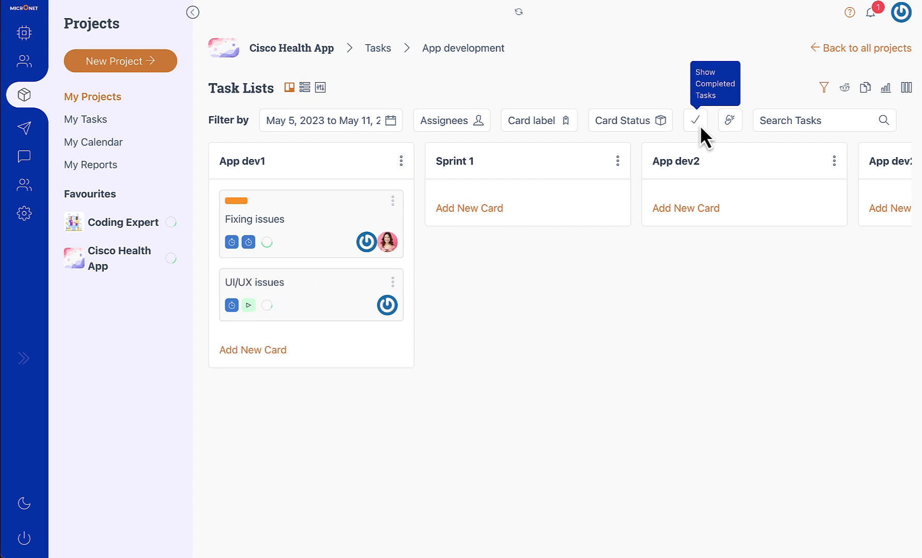
pyautogui.click(699, 126)
pyautogui.click(699, 126)
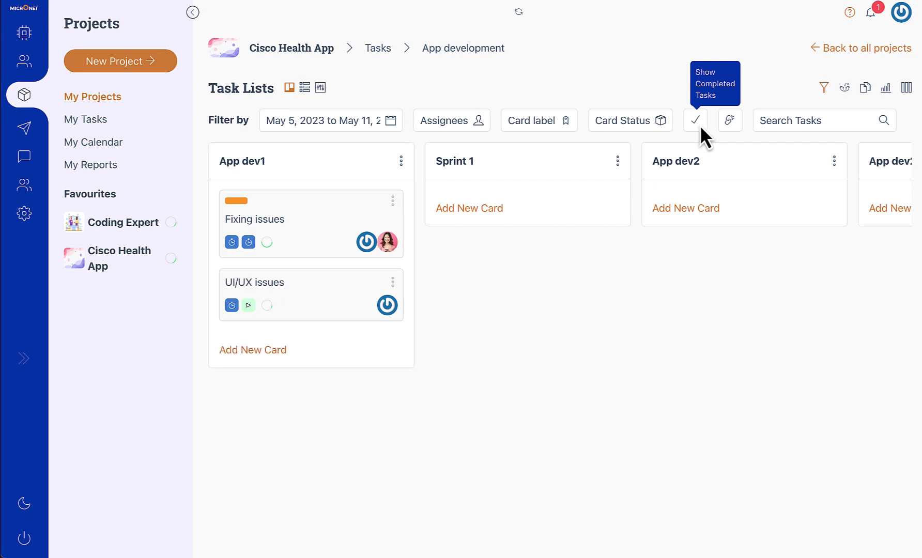
# Show and hide the Unlisted column, then search tasks for 'fix' and clear the search.
pyautogui.click(728, 123)
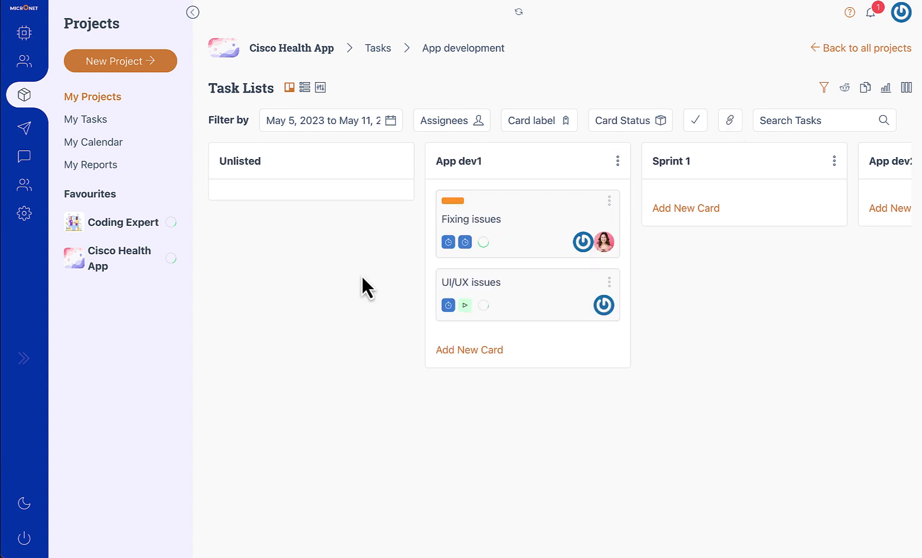
pyautogui.click(726, 124)
pyautogui.click(772, 124)
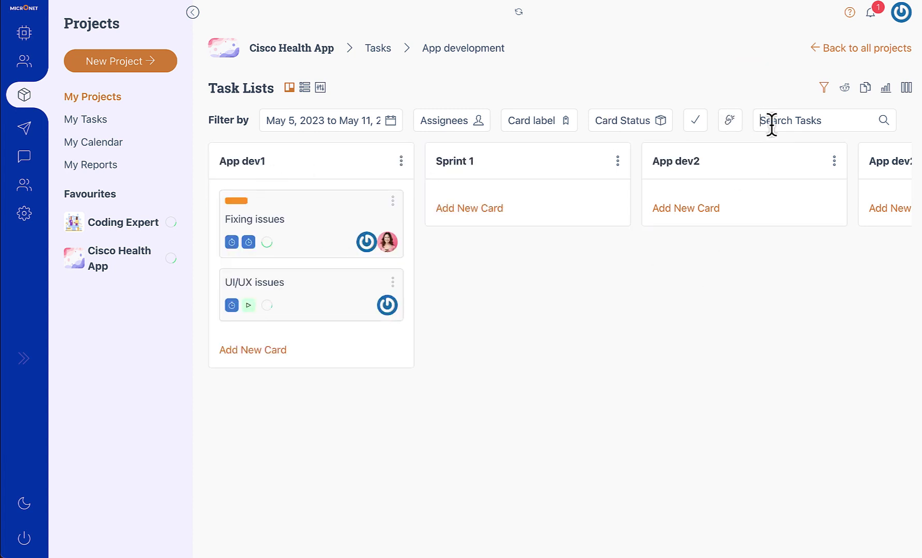
pyautogui.write('f')
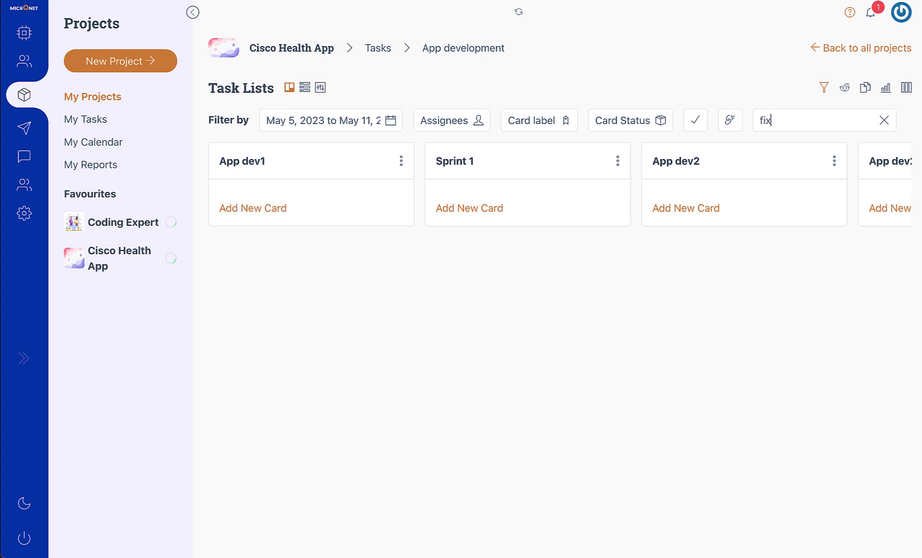
pyautogui.write('ix')
pyautogui.press('BackSpace')
pyautogui.press('BackSpace')
pyautogui.press('BackSpace')
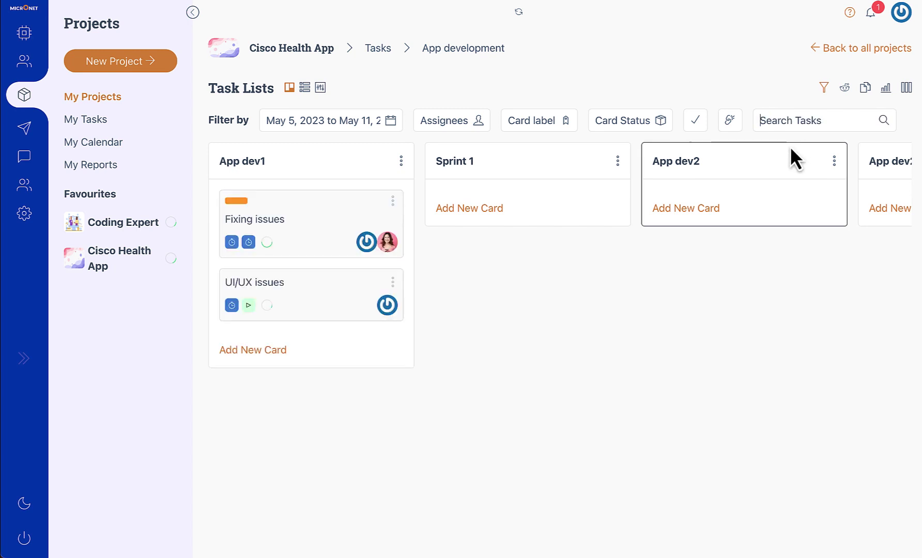
pyautogui.write('Fish')
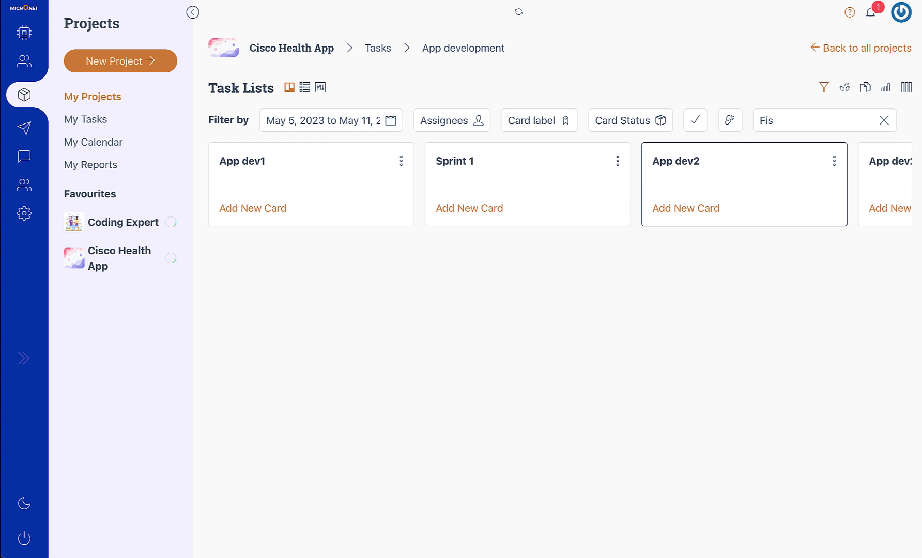
pyautogui.press('BackSpace')
pyautogui.write('x')
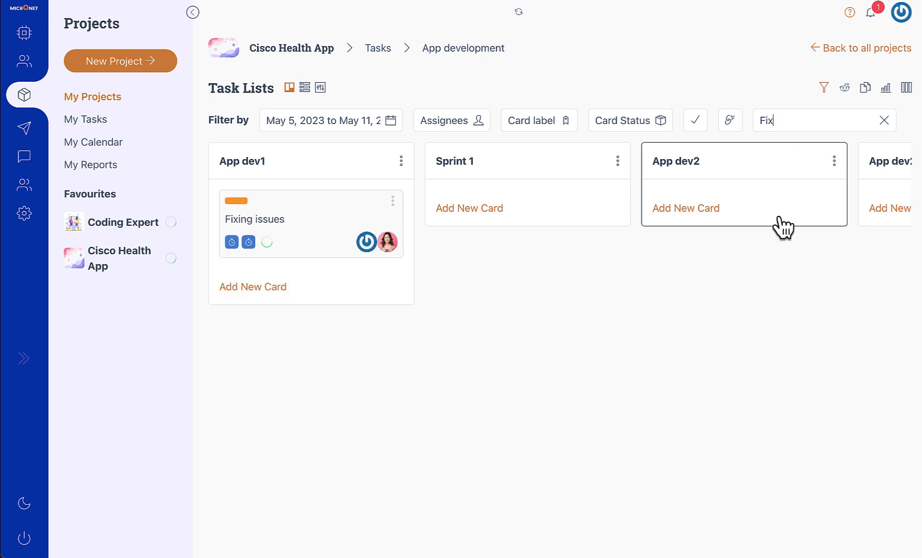
pyautogui.click(885, 120)
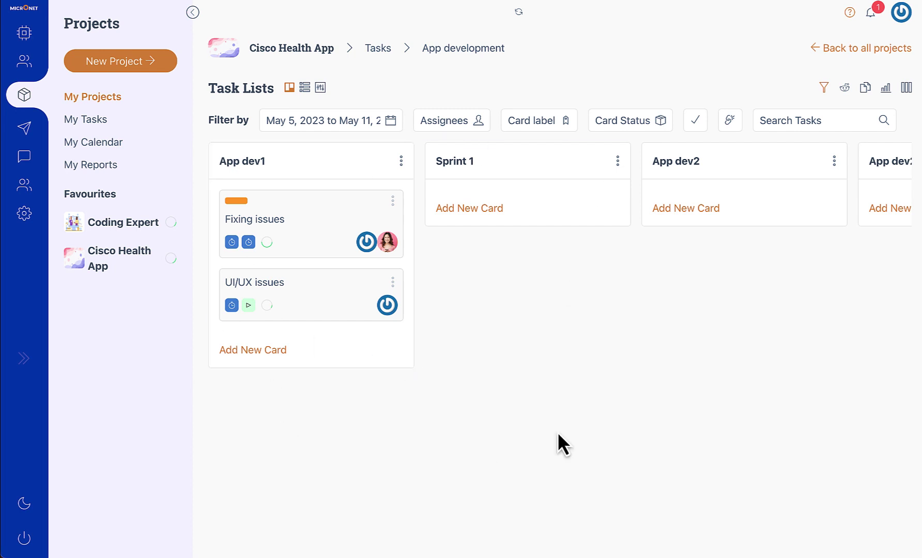
# Start a new automation triggered when a card is moved to Sprint 1.
pyautogui.click(845, 88)
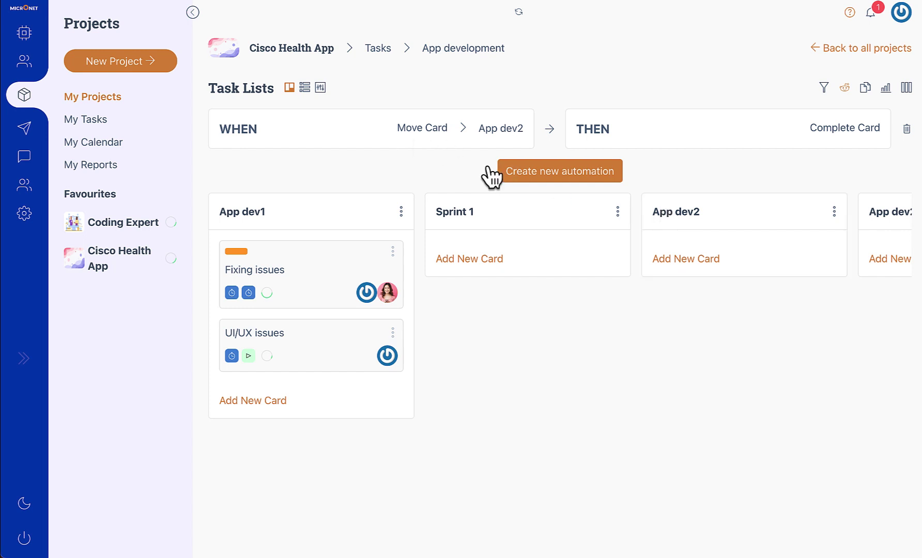
pyautogui.click(520, 176)
pyautogui.click(479, 222)
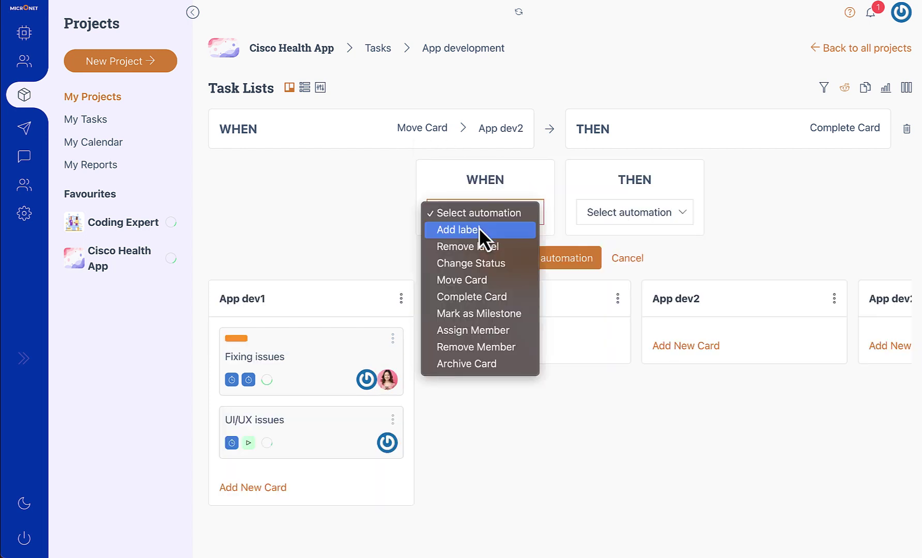
pyautogui.click(472, 279)
pyautogui.click(504, 248)
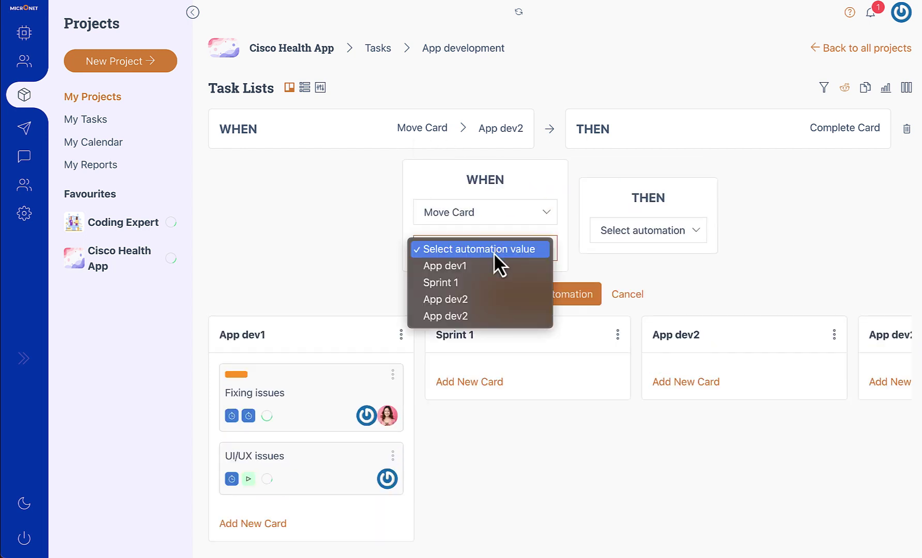
pyautogui.click(484, 283)
# Make the rule add the Urgent label, save it, and drag UI/UX issues into Sprint 1.
pyautogui.click(628, 237)
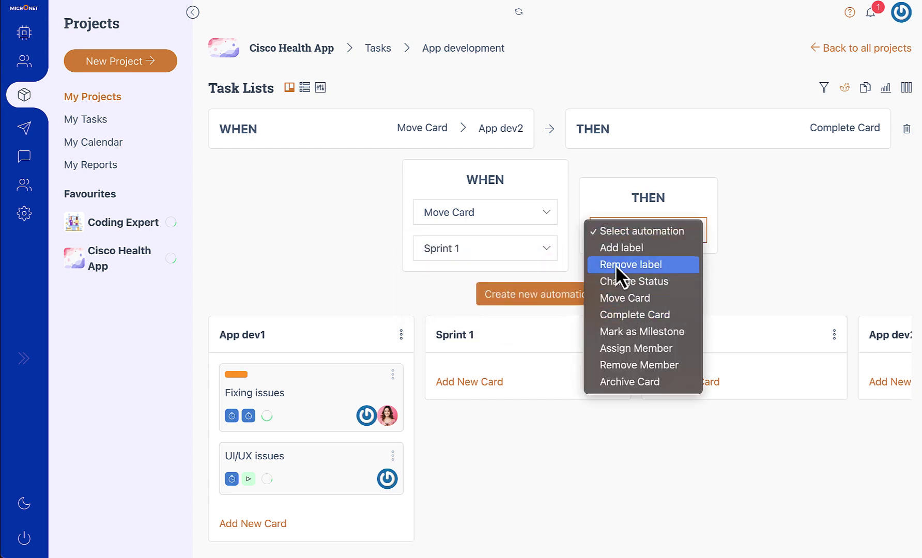
pyautogui.click(612, 251)
pyautogui.click(624, 252)
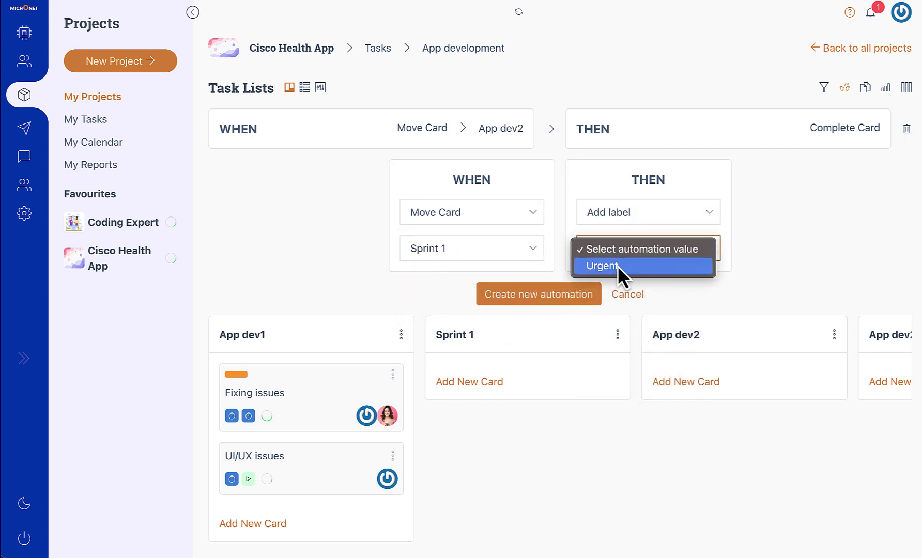
pyautogui.click(616, 267)
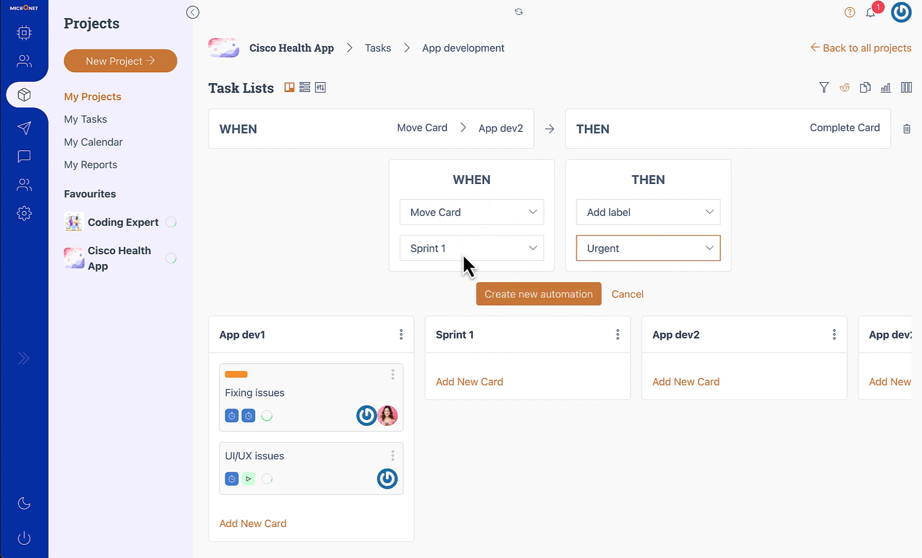
pyautogui.click(547, 298)
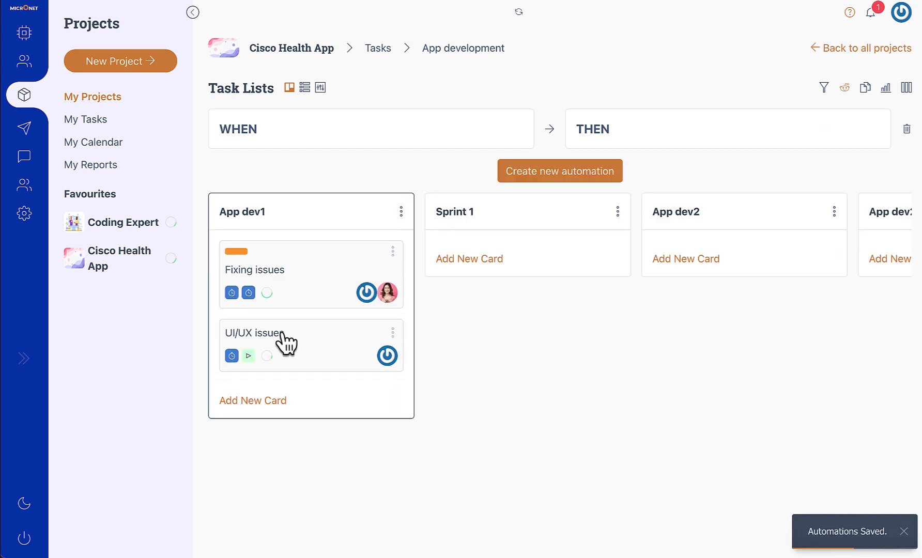
pyautogui.moveTo(274, 346); pyautogui.dragTo(473, 243)
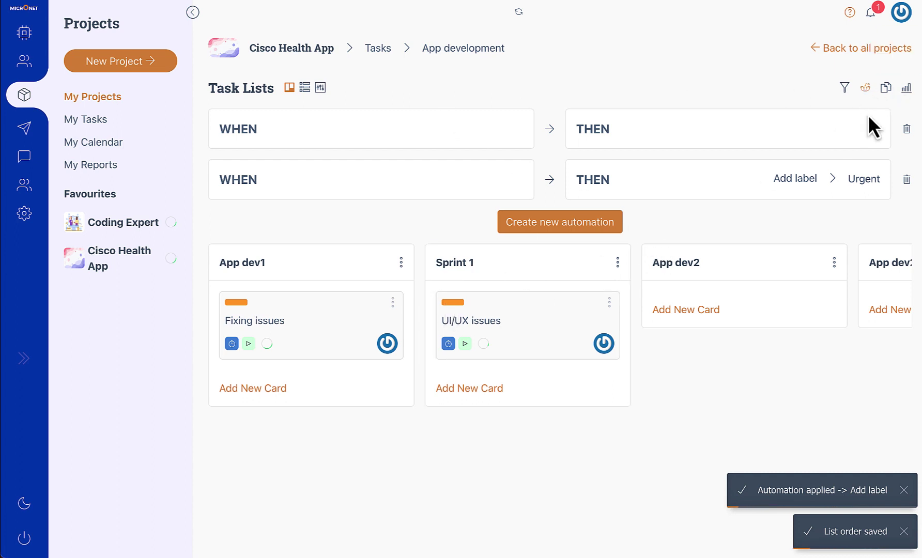
# Begin a bulk add-member action on Fixing issues and UI/UX issues, then cancel it unapplied.
pyautogui.click(886, 88)
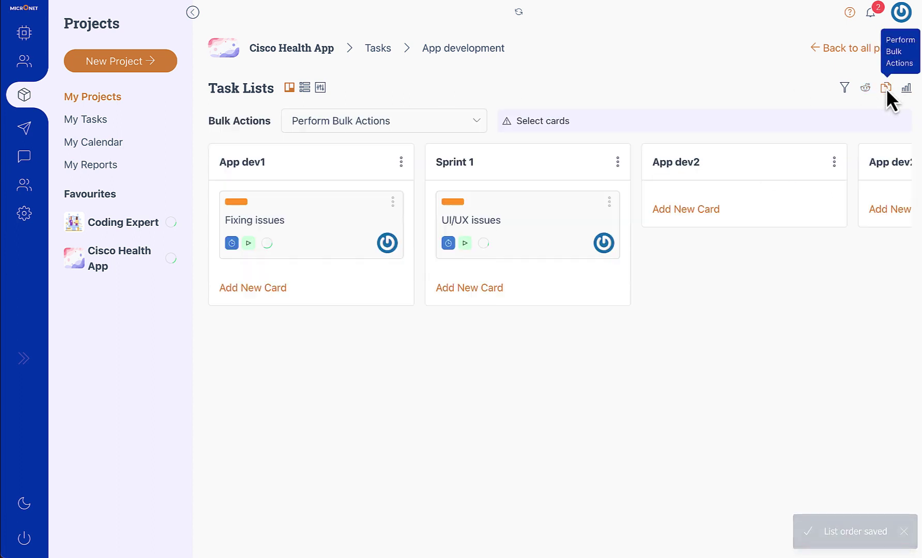
pyautogui.click(397, 119)
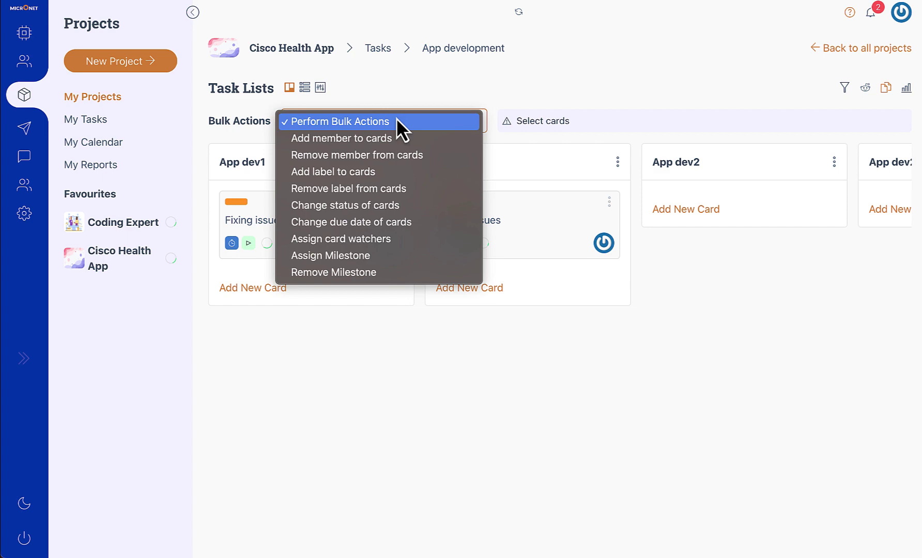
pyautogui.click(339, 138)
pyautogui.click(247, 227)
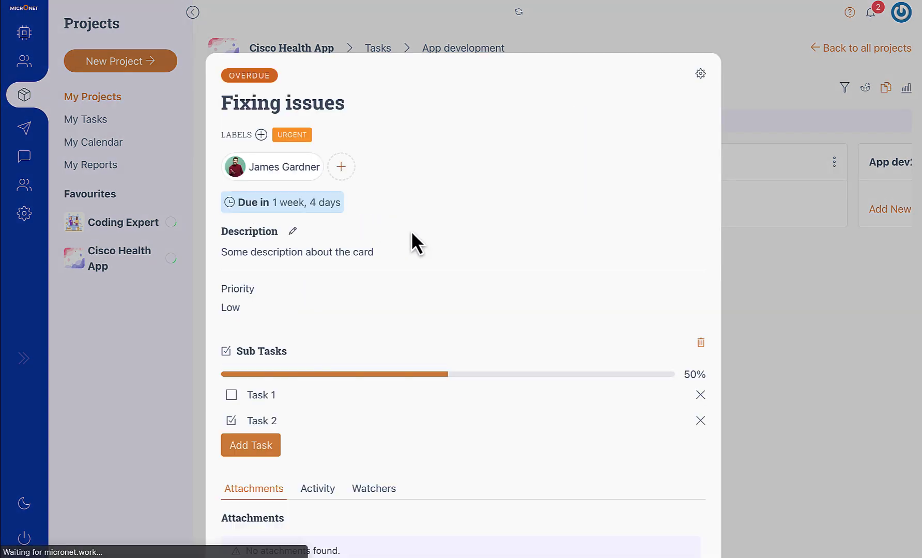
pyautogui.click(814, 258)
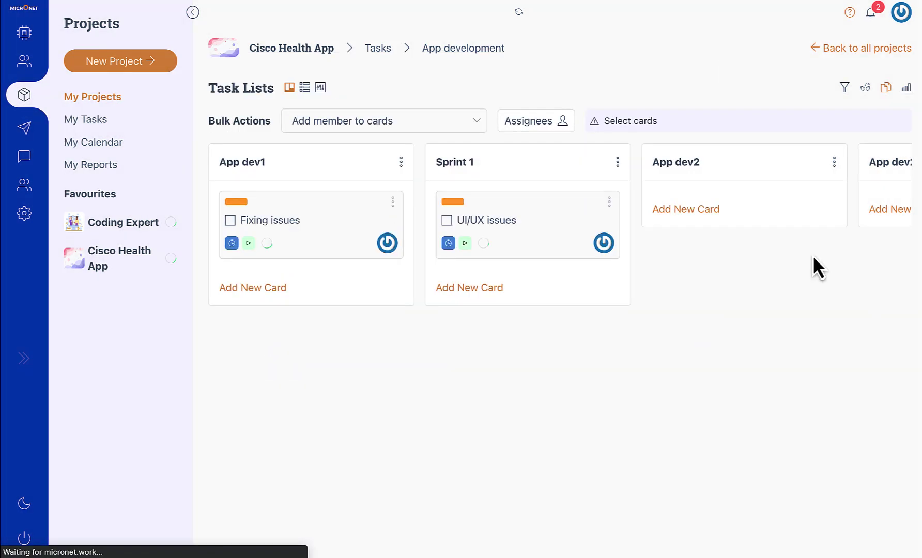
pyautogui.click(230, 220)
pyautogui.click(447, 221)
pyautogui.click(549, 124)
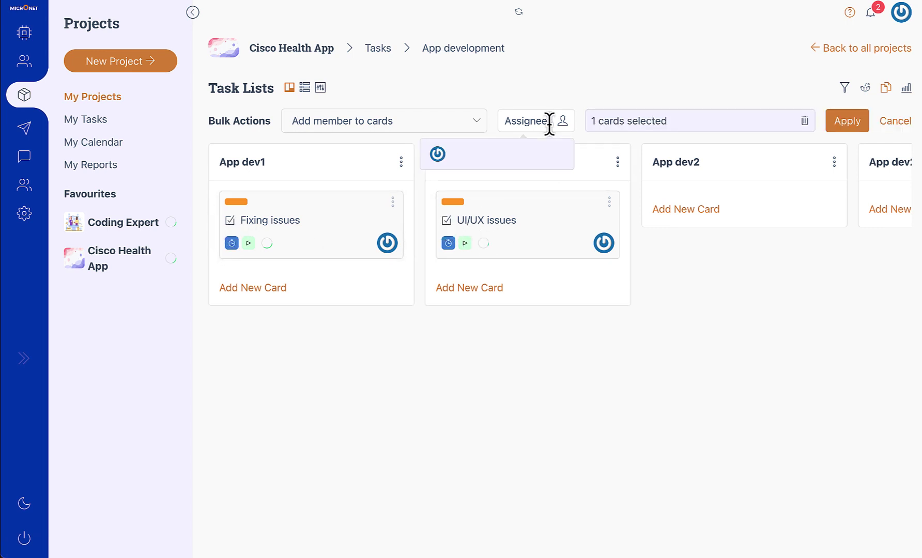
pyautogui.click(551, 123)
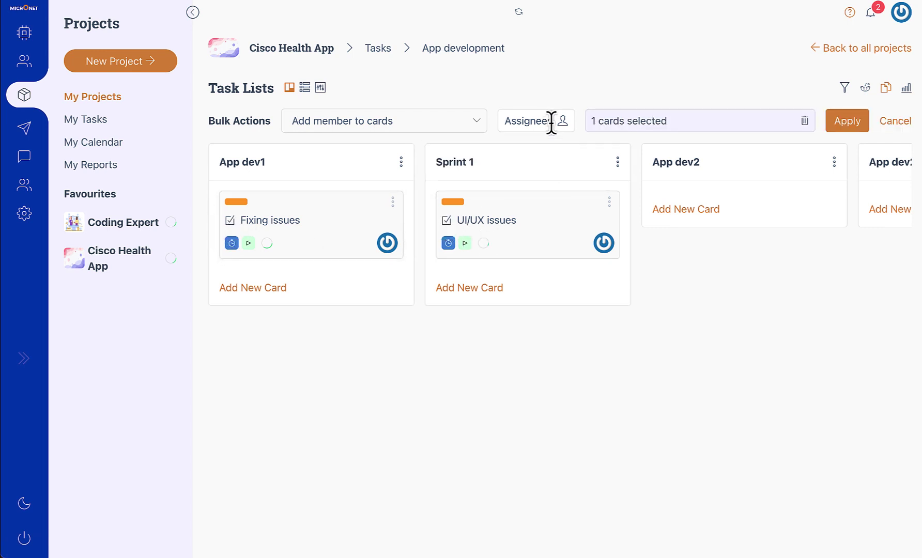
pyautogui.click(892, 128)
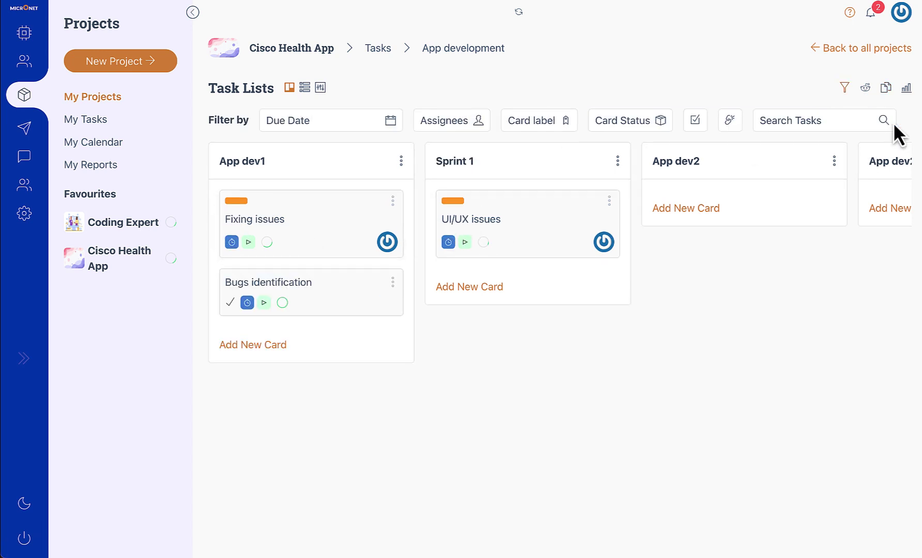
# Show the board's task statistics charts and drag 'Bugs identification' into the App dev2 list.
pyautogui.click(906, 89)
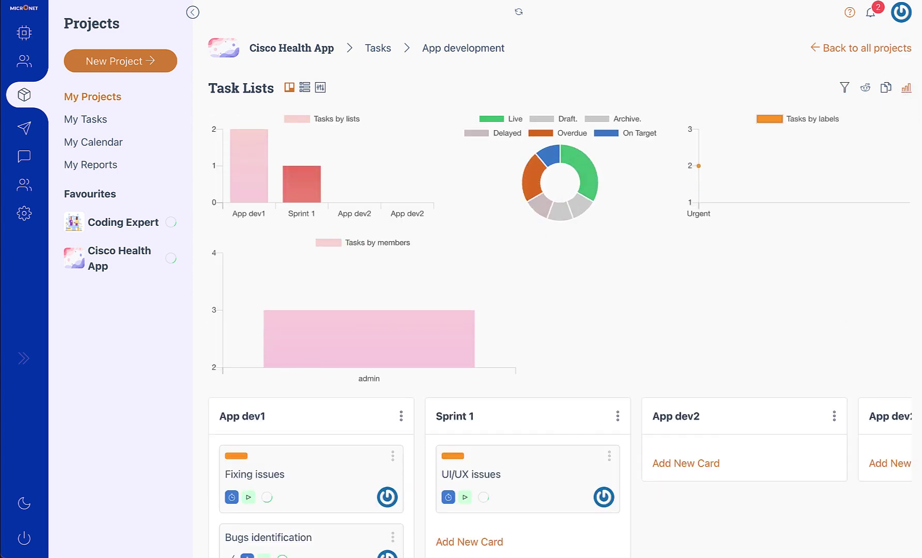
pyautogui.scroll(-2, 668, 244)
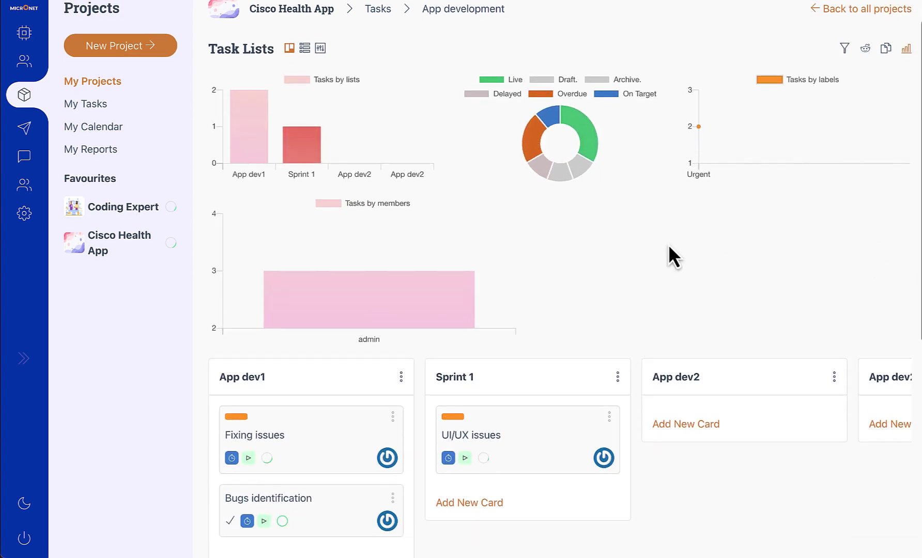
pyautogui.moveTo(284, 445); pyautogui.dragTo(730, 365)
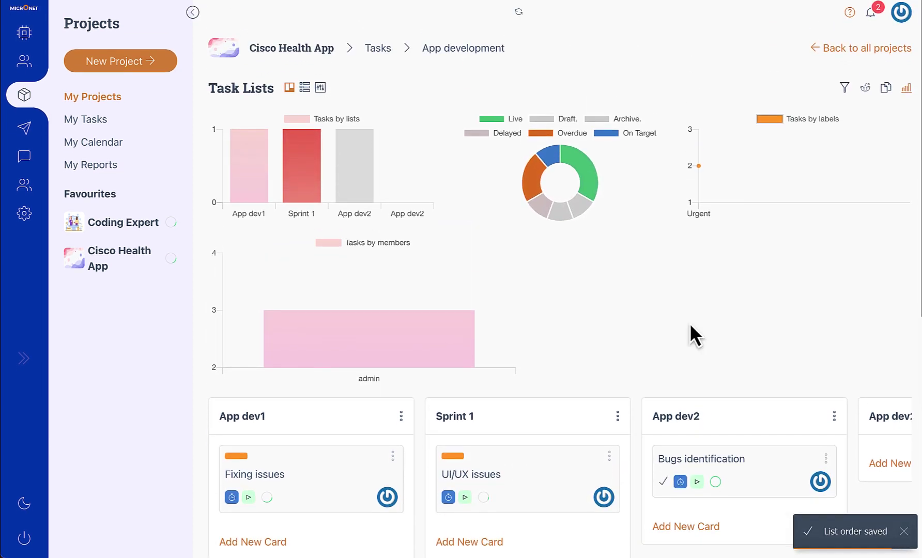
# Leave the App development board and review My Tasks' Due Today and Due This Month cards.
pyautogui.click(466, 50)
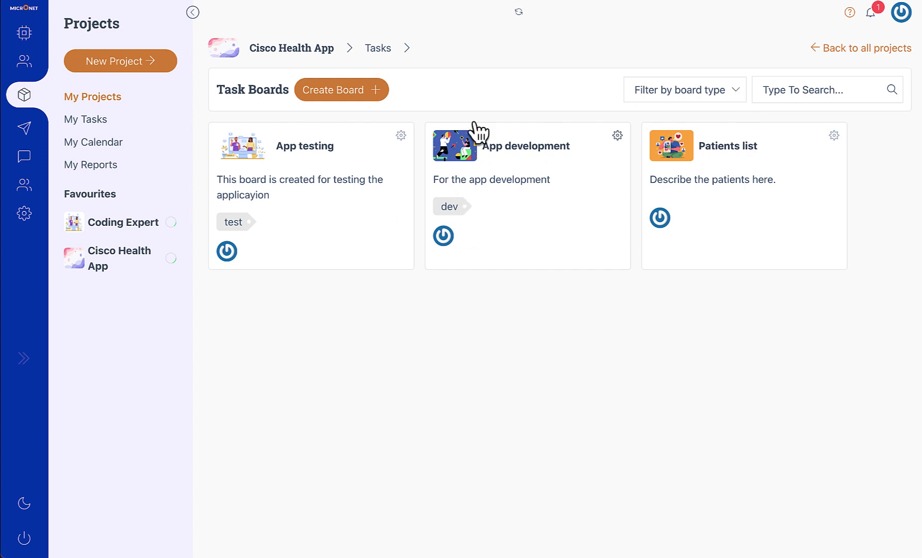
pyautogui.moveTo(386, 50)
pyautogui.click(381, 48)
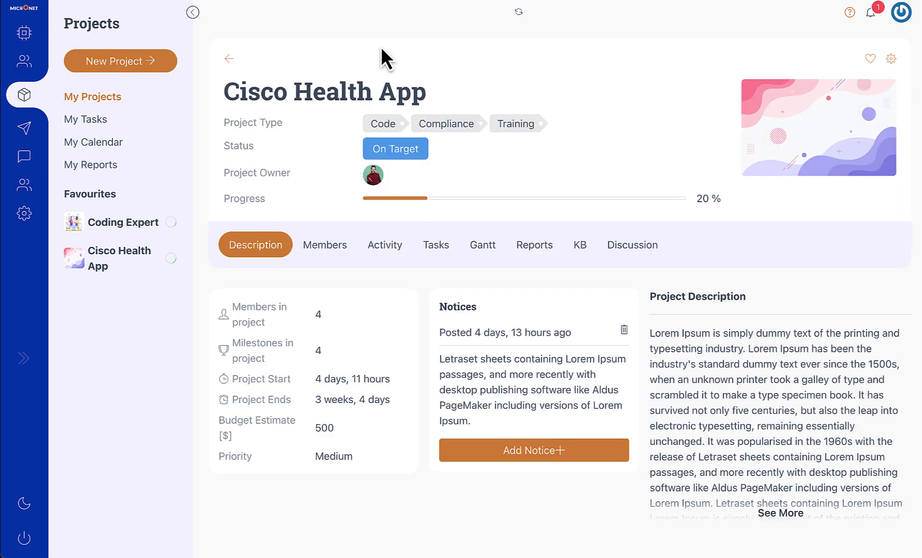
pyautogui.click(99, 122)
pyautogui.scroll(-3, 405, 338)
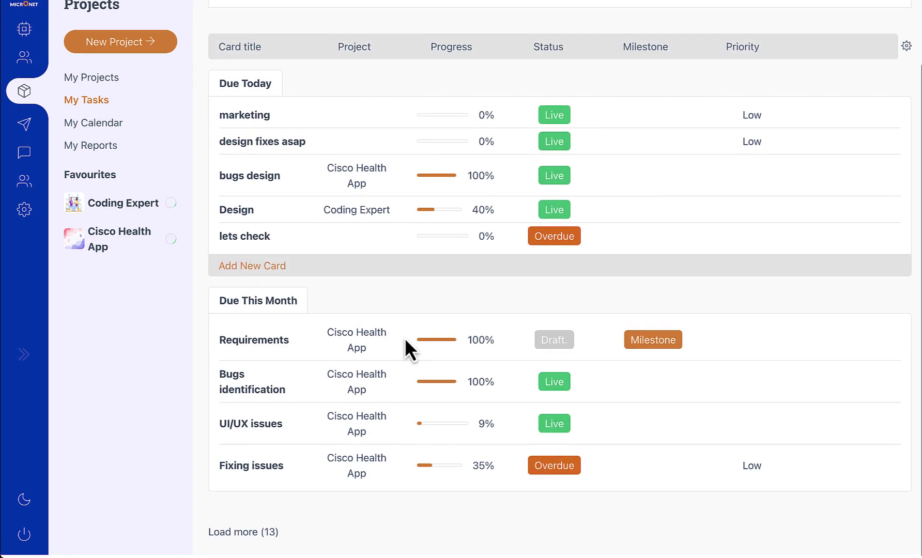
pyautogui.scroll(3, 405, 338)
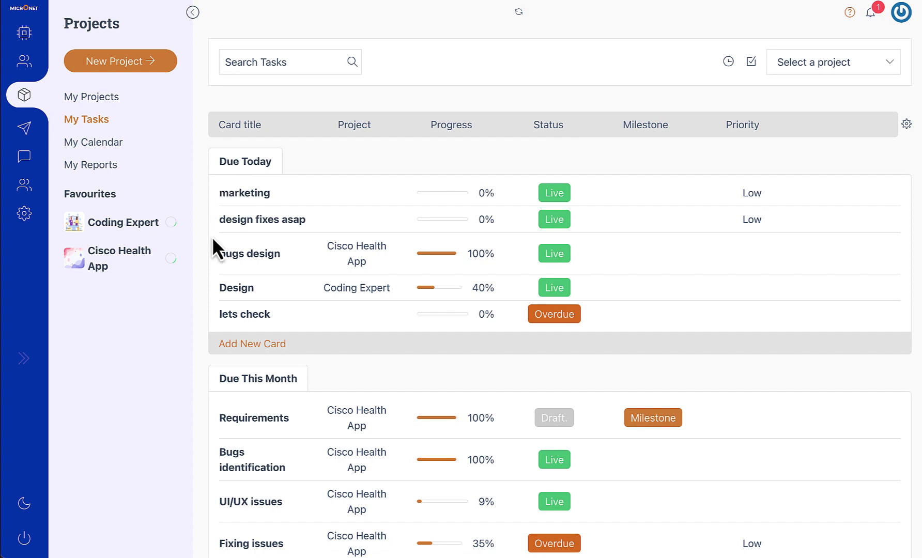
pyautogui.scroll(-3, 312, 436)
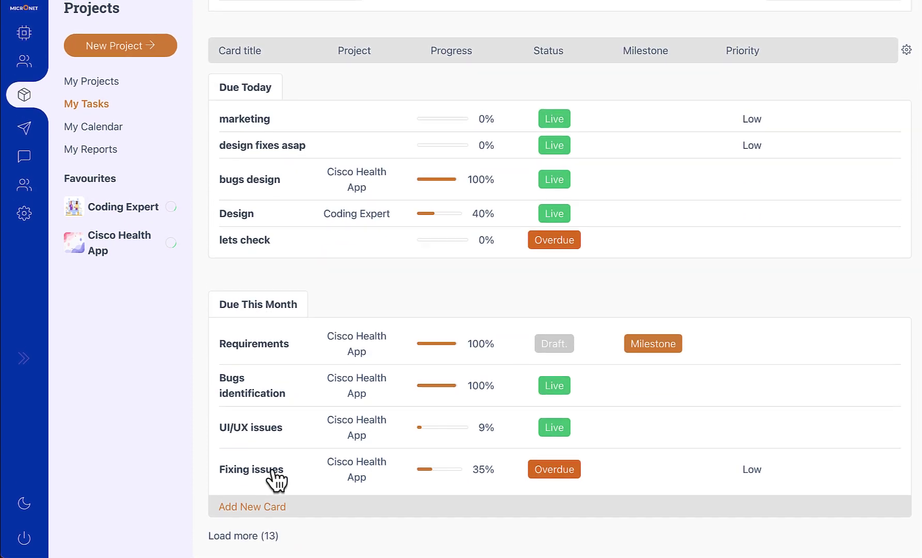
pyautogui.scroll(2, 277, 480)
# In My Calendar for May 2023, move Leadership Bootcamp from May 2 to Thursday May 11.
pyautogui.click(104, 145)
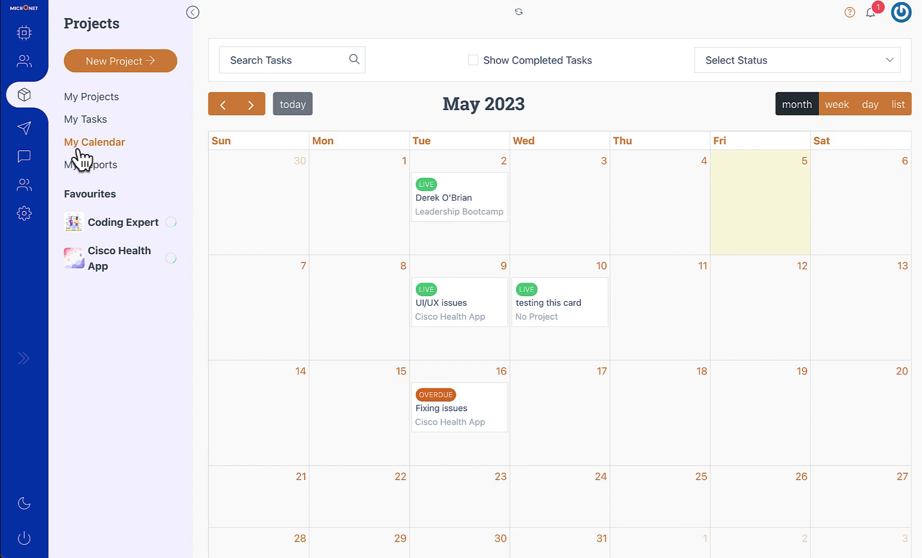
pyautogui.scroll(-3, 414, 207)
pyautogui.scroll(3, 413, 206)
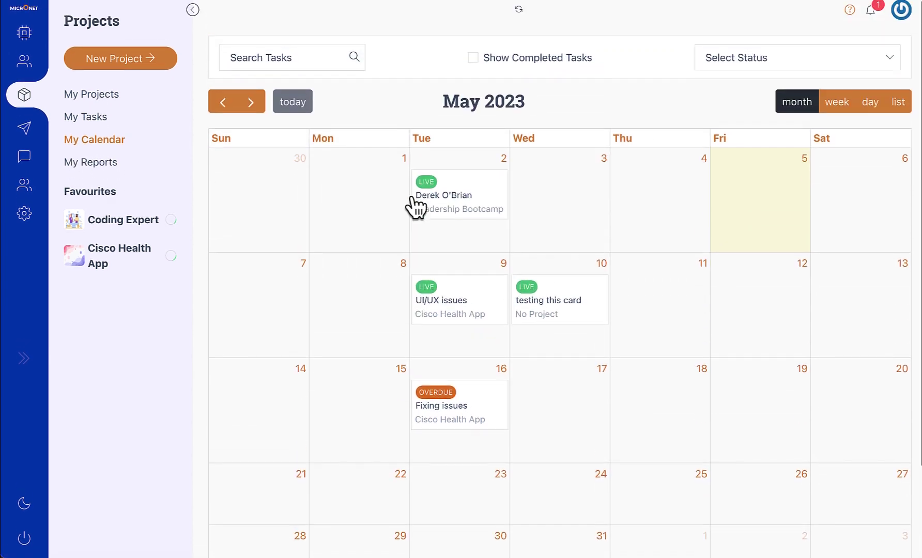
pyautogui.scroll(-2, 369, 289)
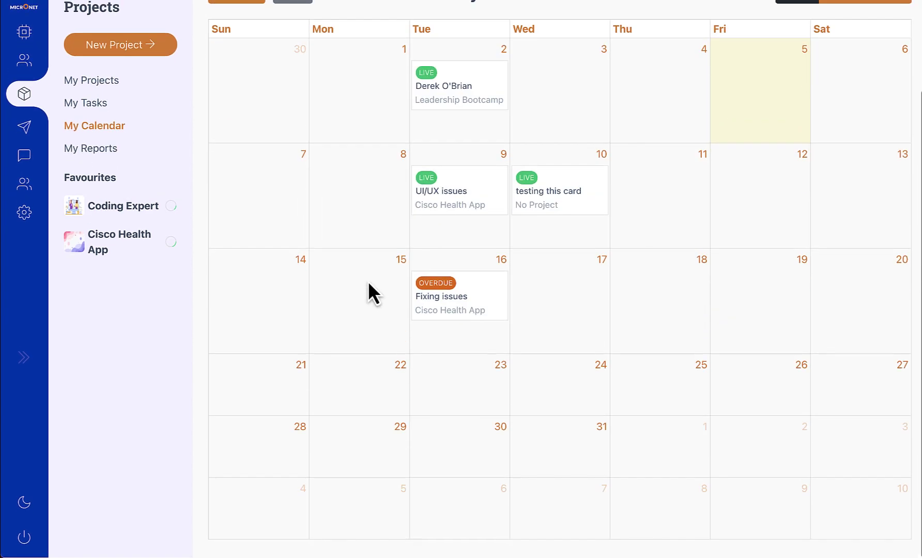
pyautogui.scroll(2, 622, 429)
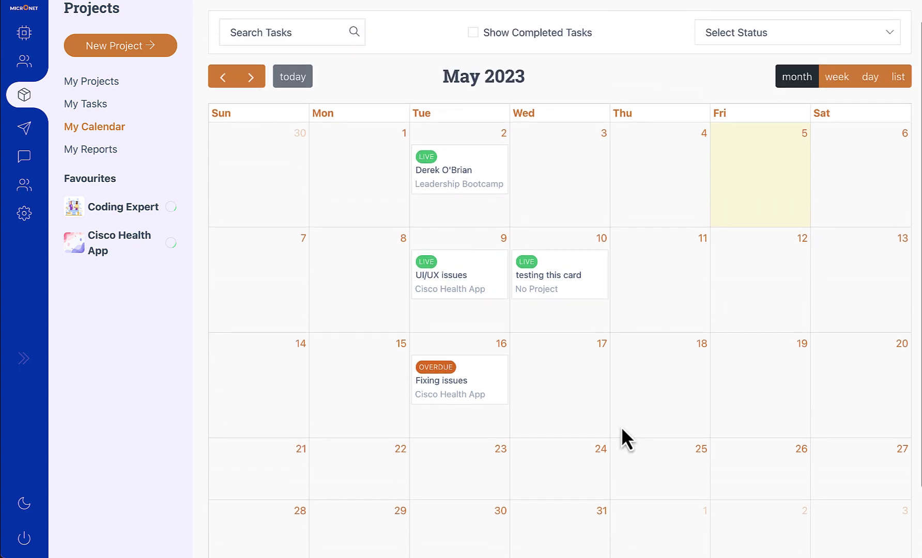
pyautogui.scroll(1, 620, 427)
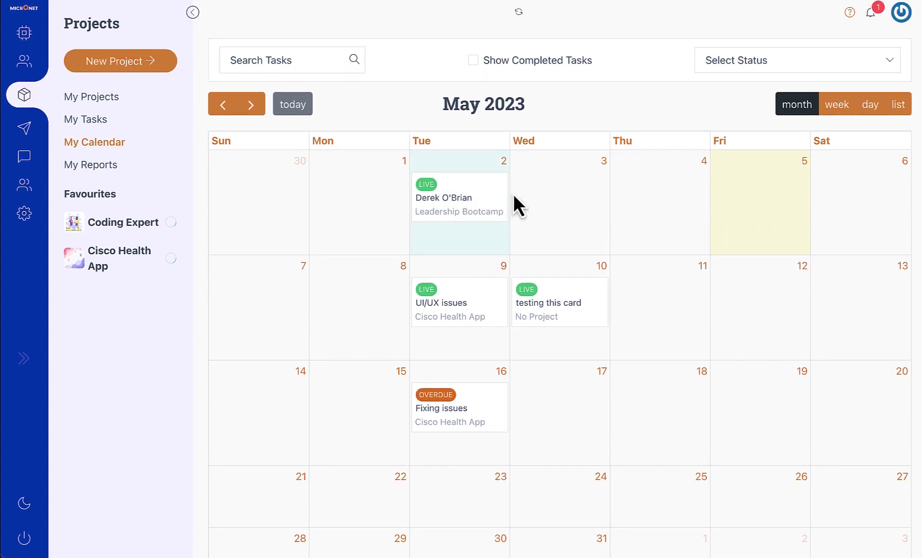
pyautogui.moveTo(512, 193); pyautogui.dragTo(664, 287)
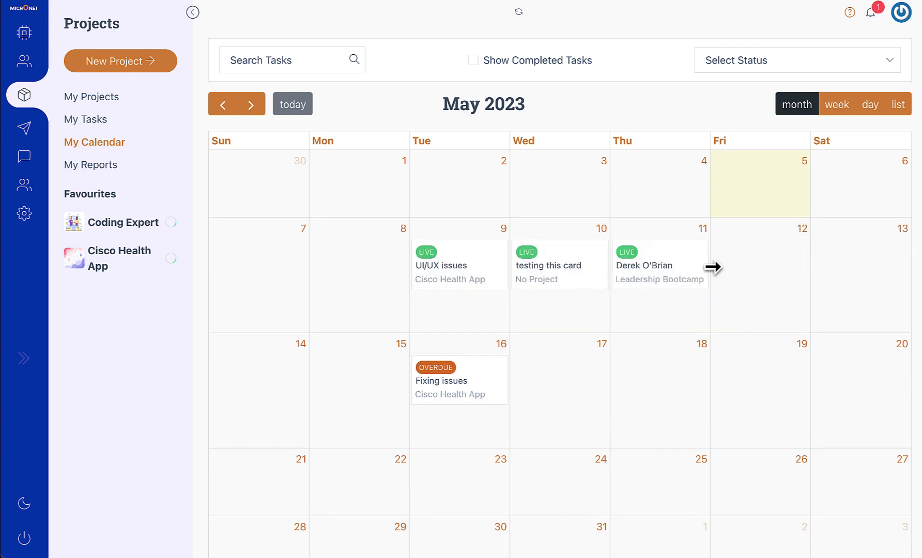
pyautogui.moveTo(714, 268); pyautogui.dragTo(772, 267)
# Inspect the Burndown, Tasks by Status, Tasks by progress and Timeliness charts in My Reports.
pyautogui.click(103, 165)
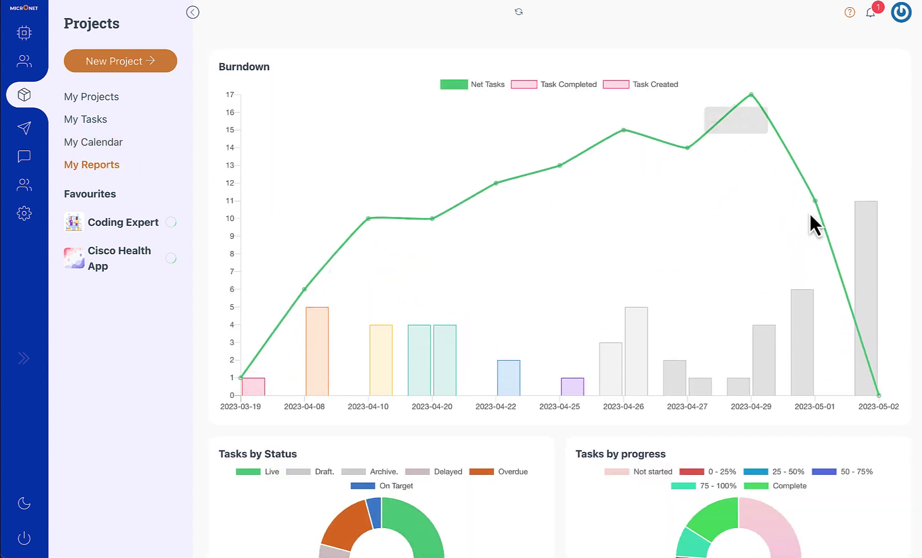
pyautogui.moveTo(818, 204)
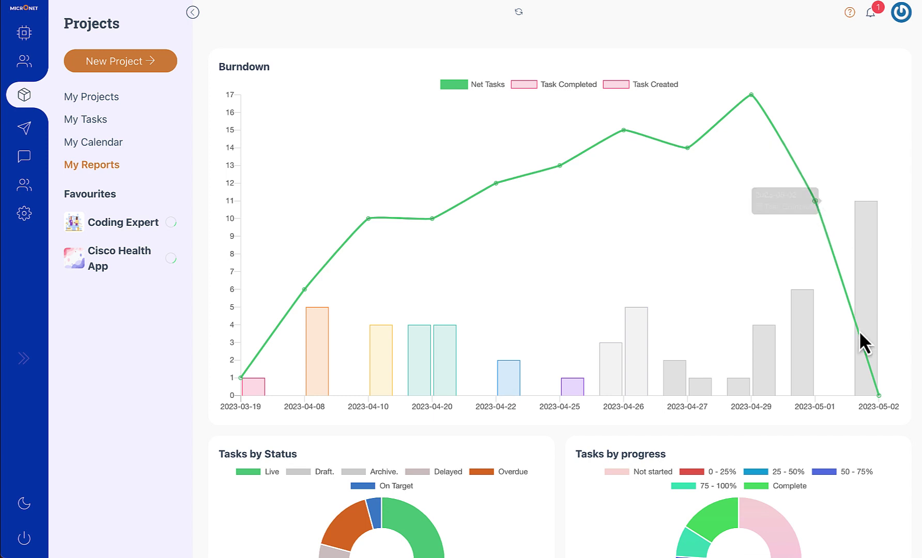
pyautogui.moveTo(880, 397)
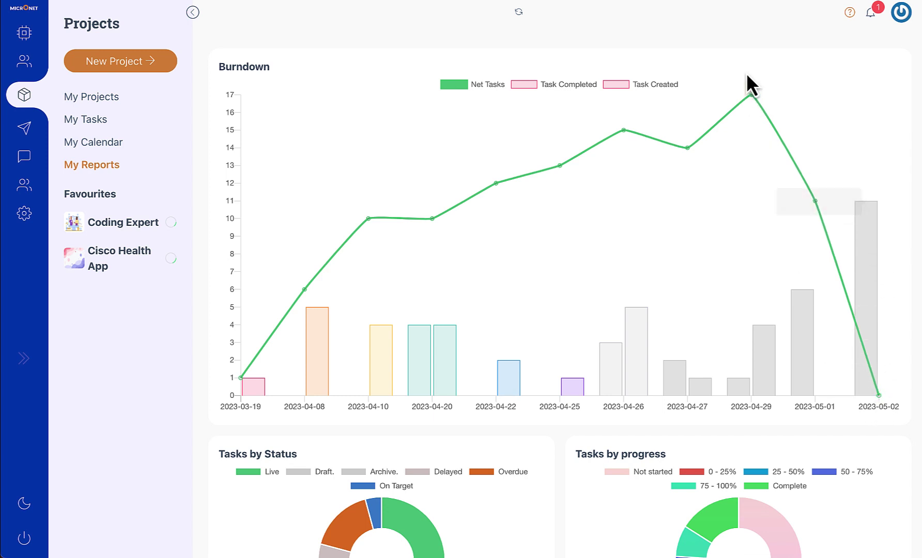
pyautogui.moveTo(866, 236)
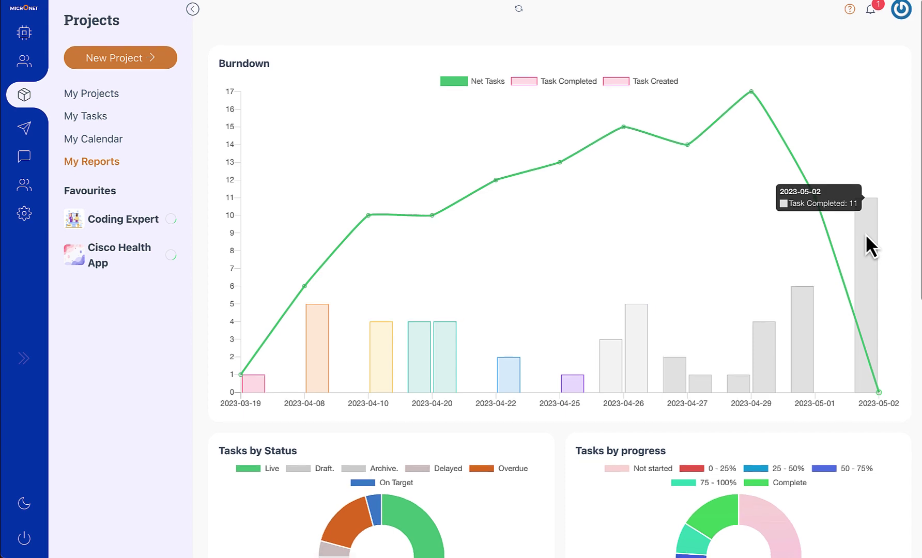
pyautogui.scroll(-7, 866, 234)
pyautogui.moveTo(706, 131)
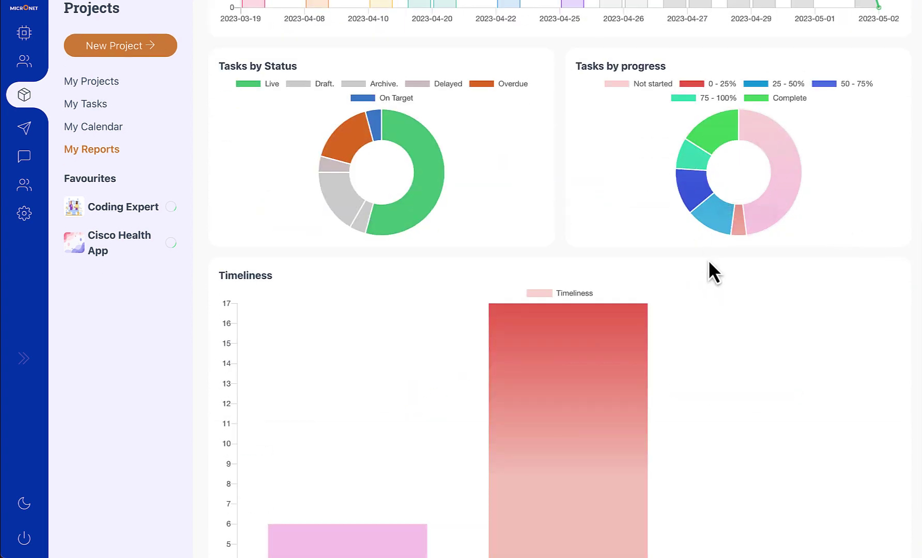
pyautogui.scroll(-2, 711, 270)
pyautogui.moveTo(560, 434)
pyautogui.scroll(9, 566, 422)
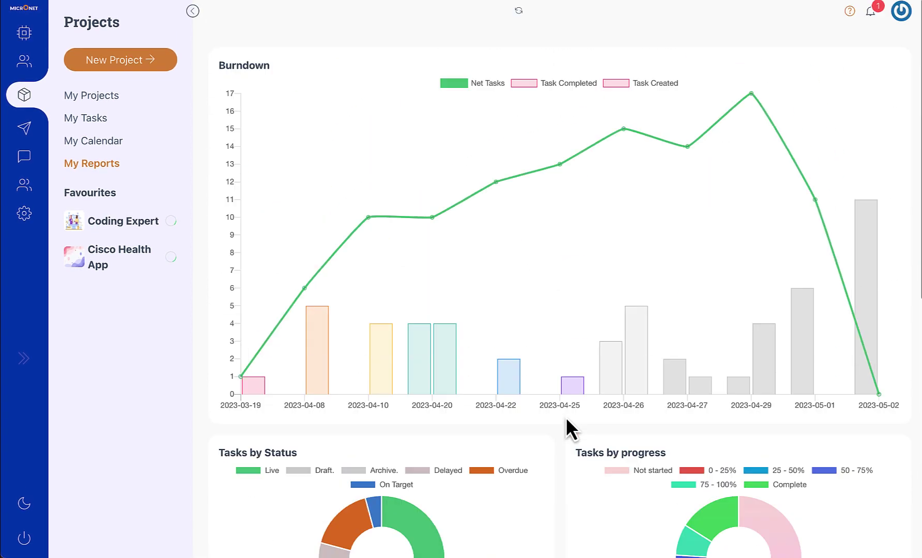
pyautogui.scroll(-4, 444, 367)
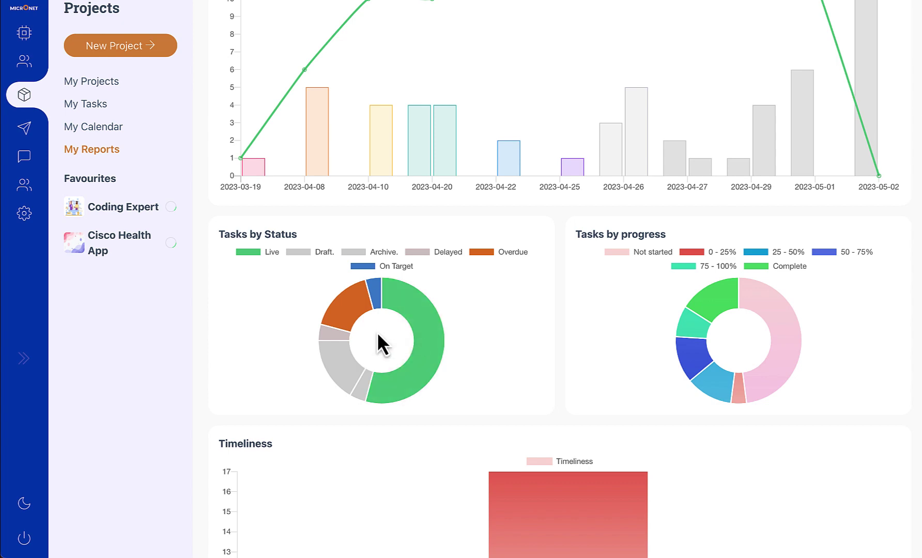
pyautogui.scroll(5, 515, 250)
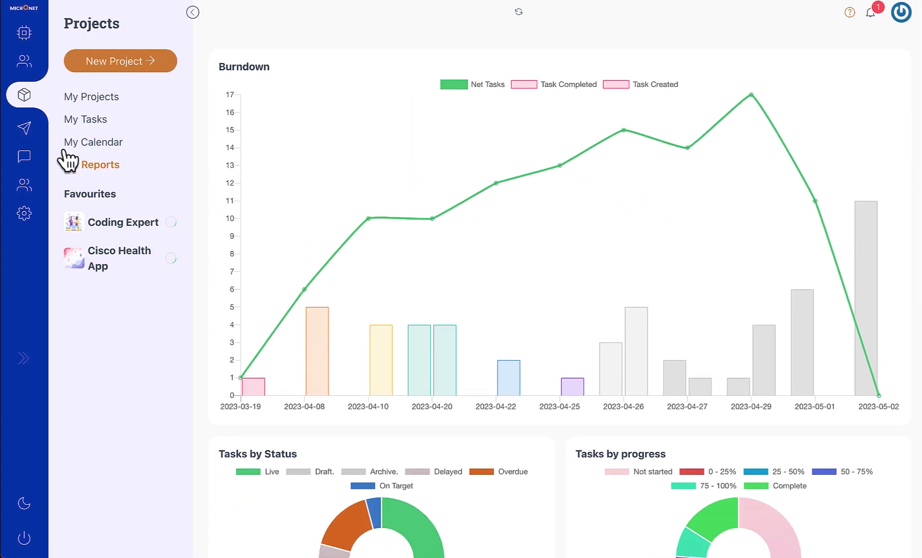
# Go back through My Calendar and My Tasks to the My Projects overview.
pyautogui.click(72, 145)
pyautogui.click(96, 120)
pyautogui.click(98, 98)
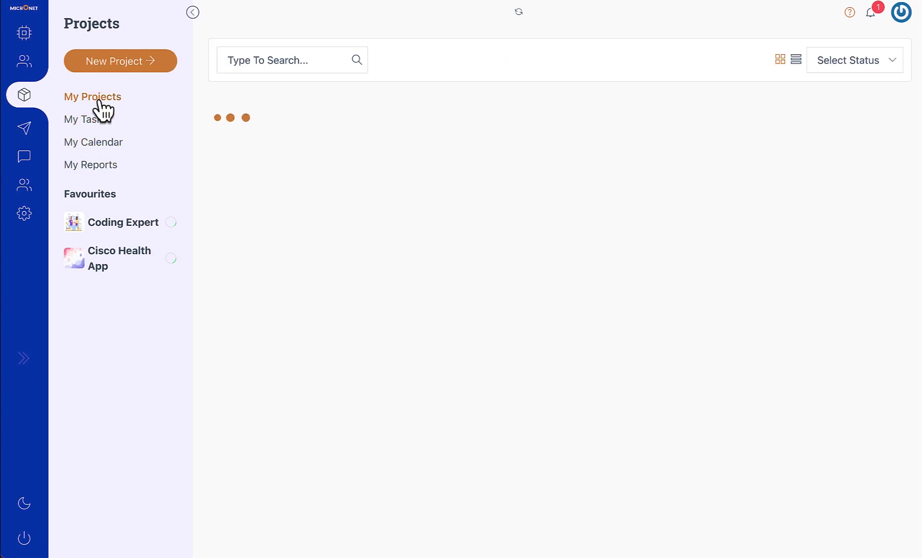